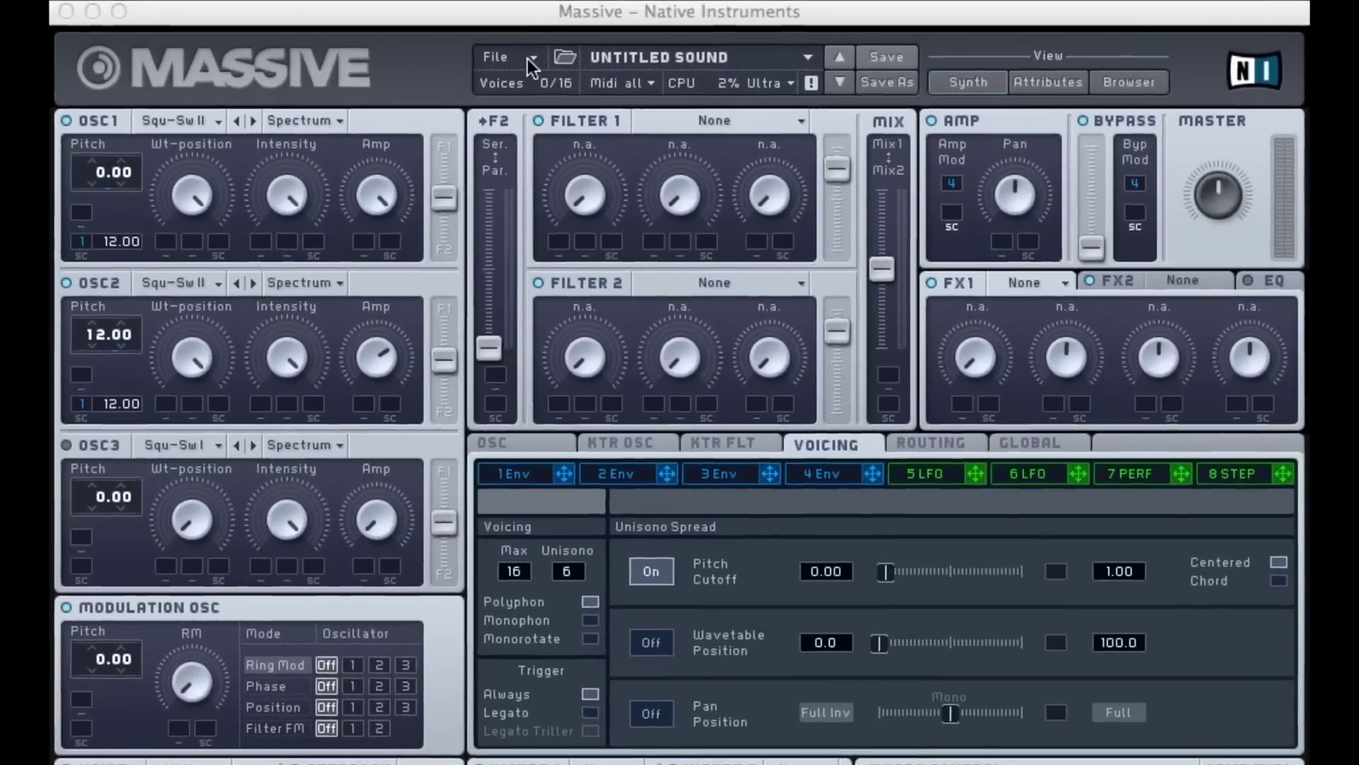
- Load a fresh, initialised Untitled Sound from the File menu's New Sound
left_click(552, 50)
left_click(558, 64)
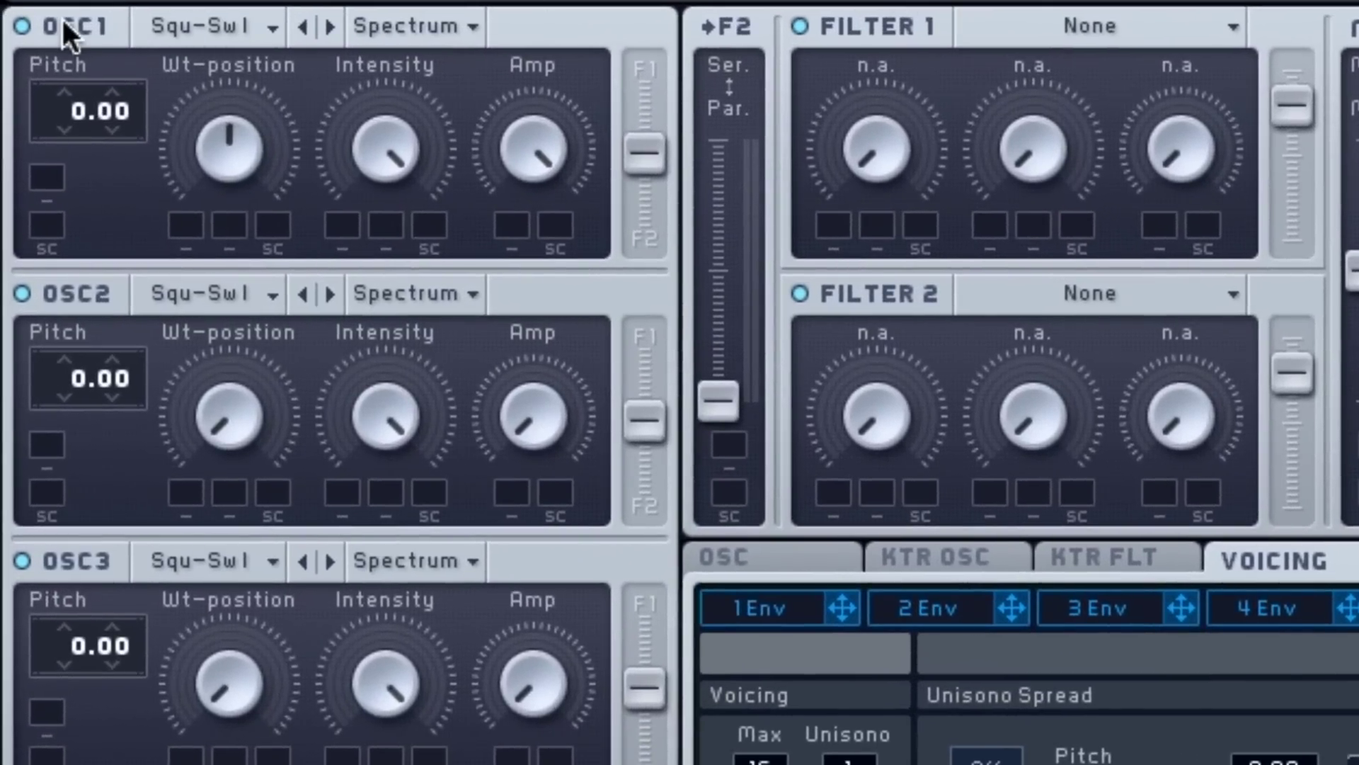
- Load Basic > Square-Saw II into oscillator 1 and turn its Wt-position clockwise
left_click(267, 29)
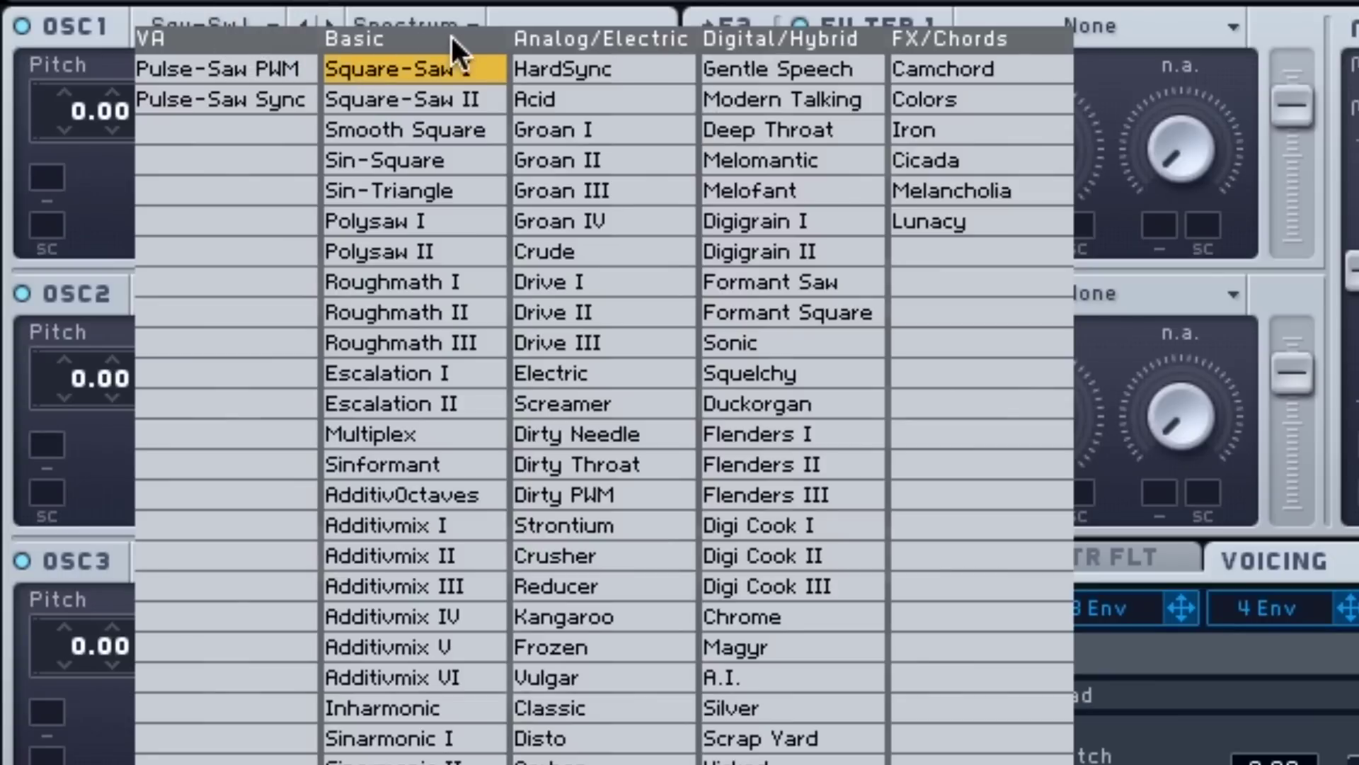
left_click(490, 99)
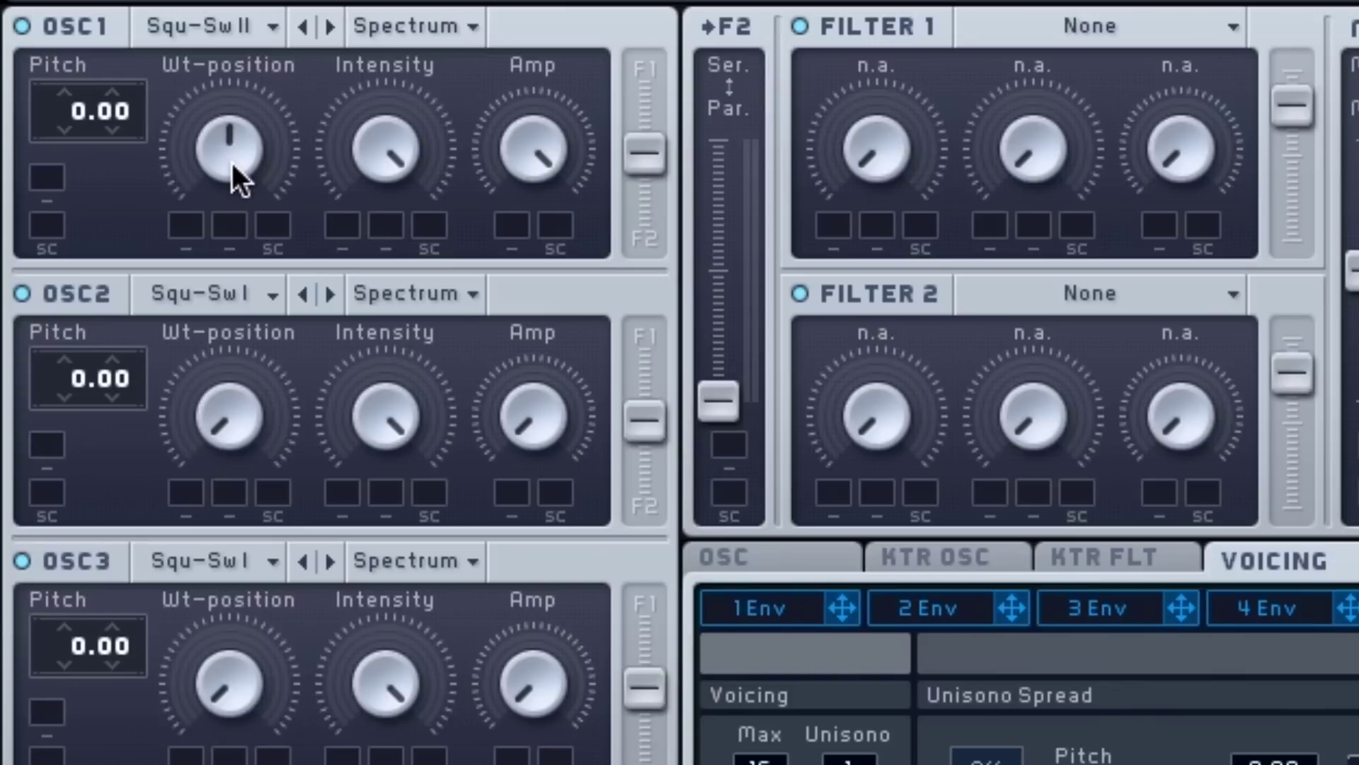
left_click_drag(229, 164, 205, 4)
- Switch oscillator 2 to Square-Saw II, turn its Wt-position clockwise, and raise its Amp
left_click(261, 304)
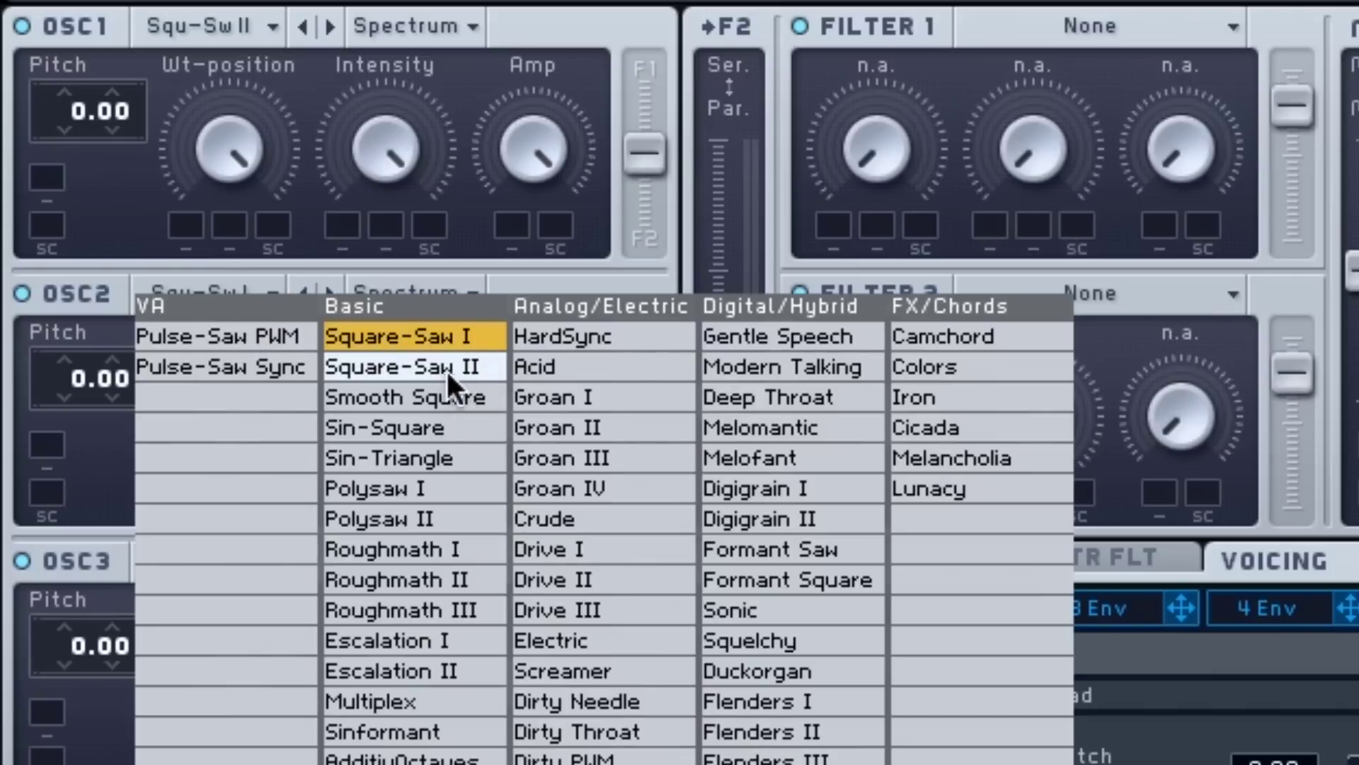
left_click(489, 366)
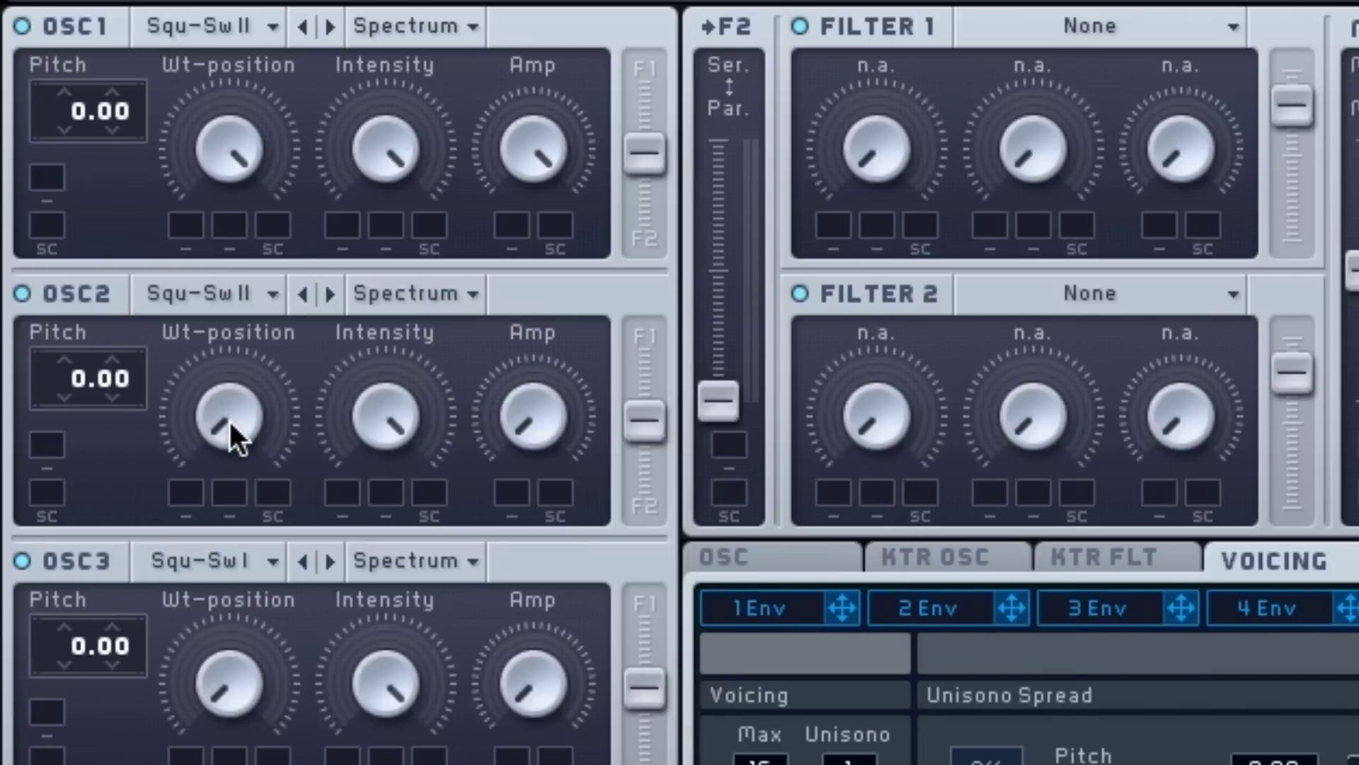
left_click(245, 433)
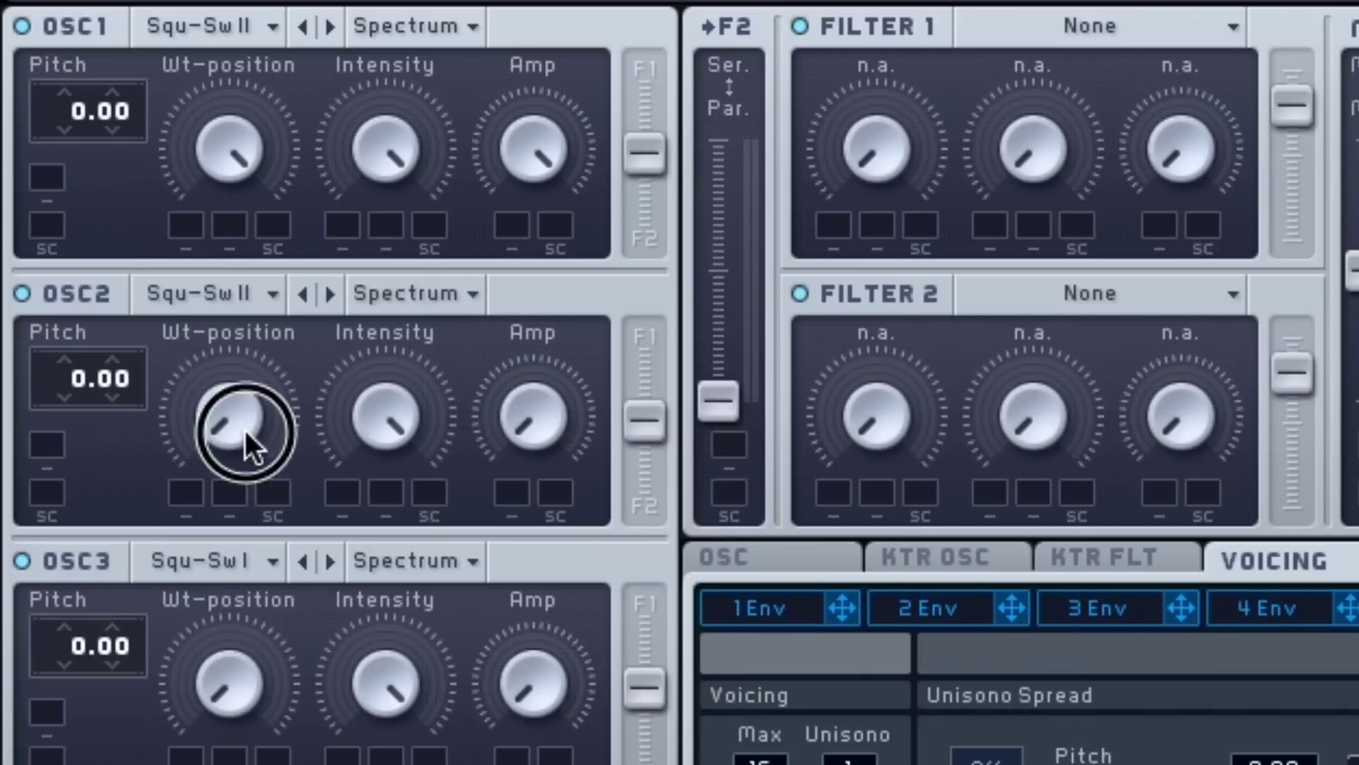
left_click_drag(246, 431, 222, 14)
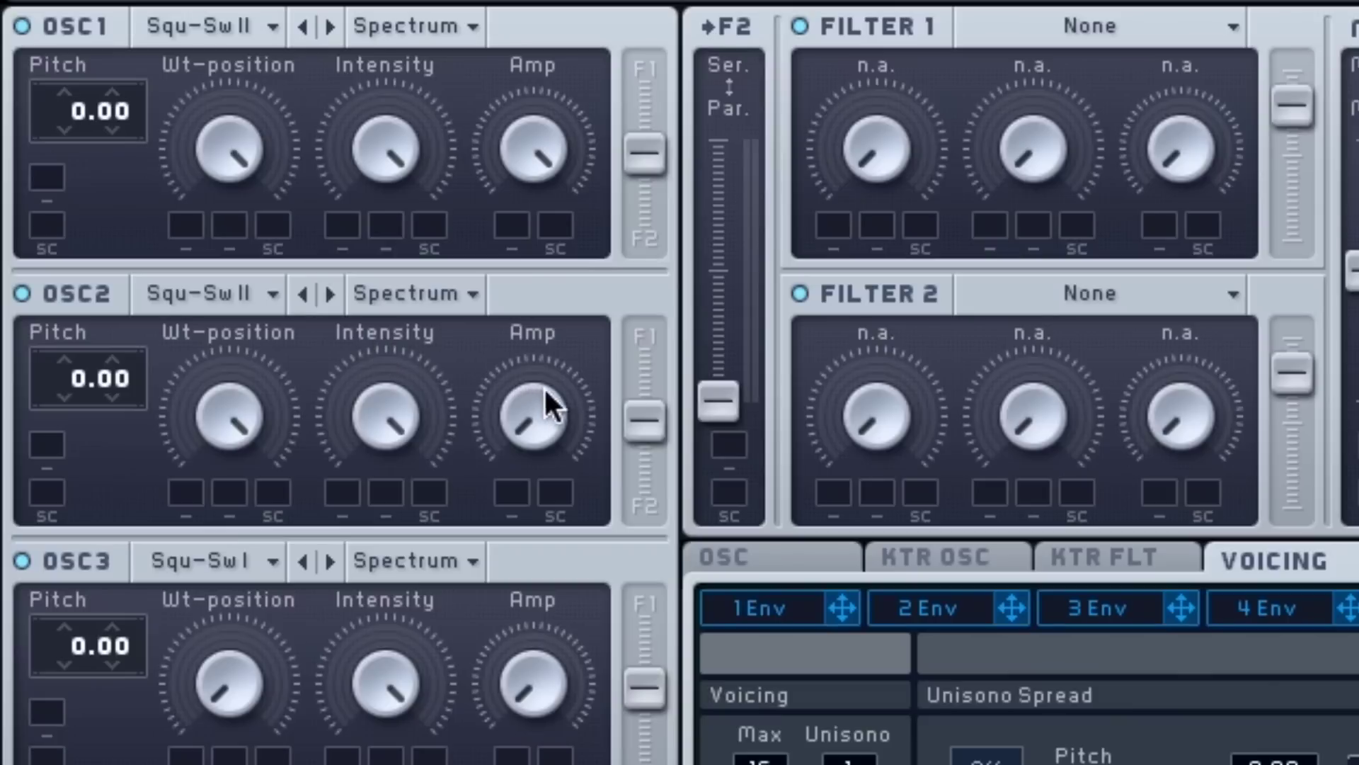
left_click_drag(550, 426, 521, 150)
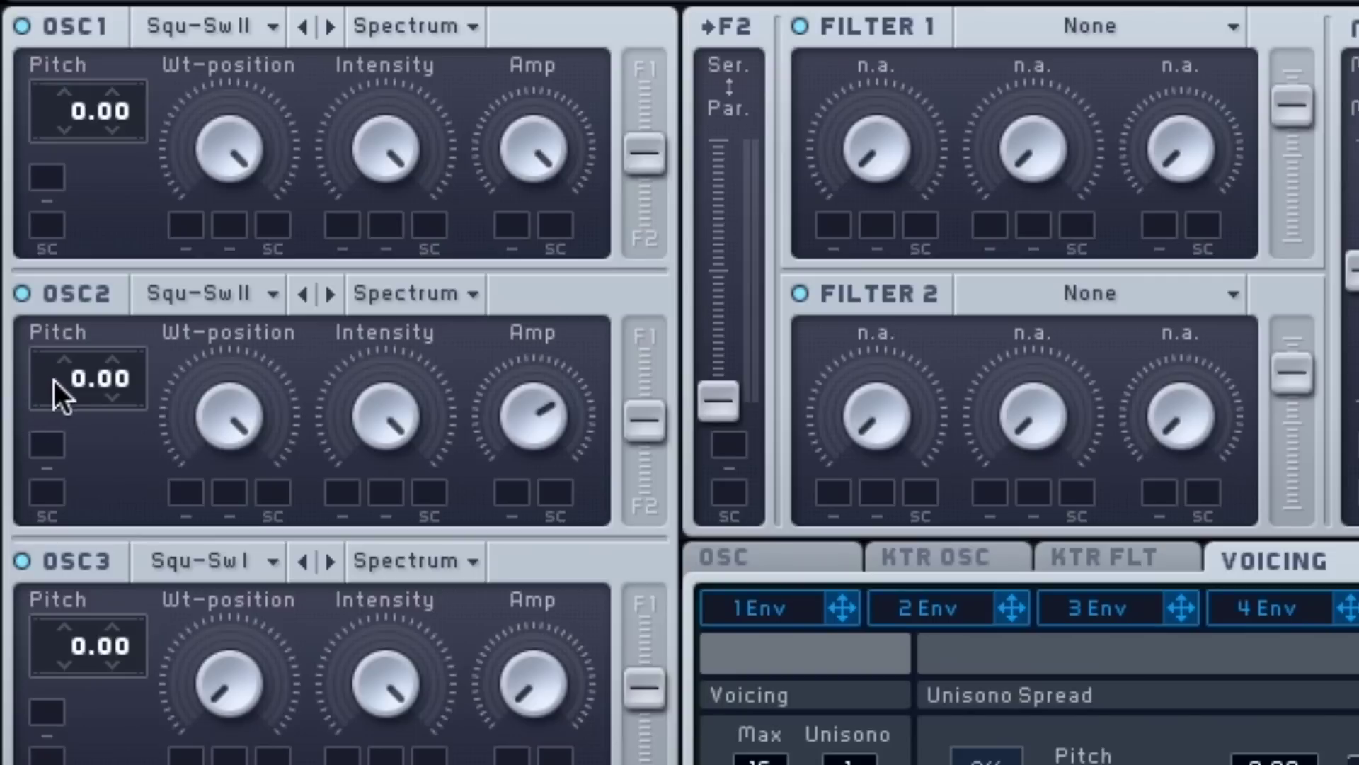
- Pitch oscillator 2 up to 12.00 and fine-tune its Amp level
left_click_drag(54, 380, 36, 332)
left_click(547, 380)
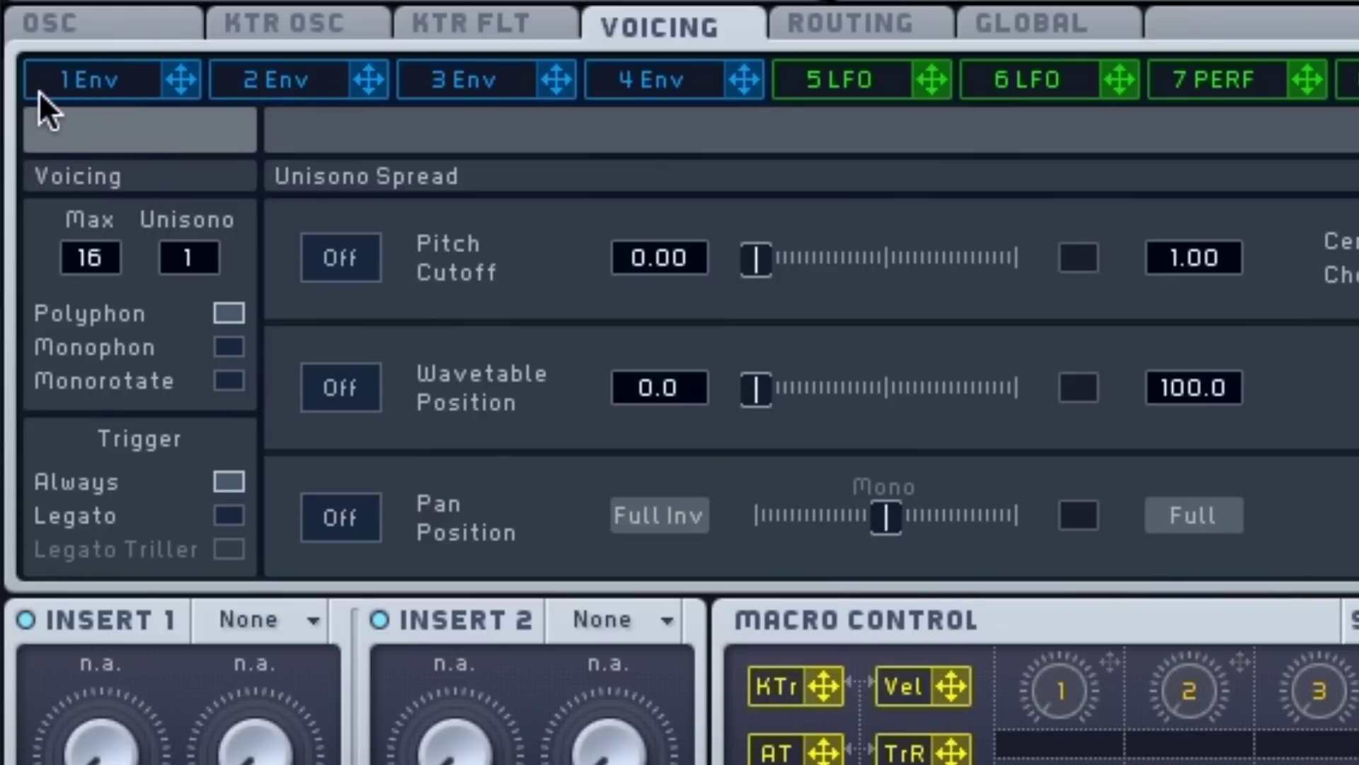
- On envelope 1, lengthen the attack slightly and push the decay level to maximum
left_click(144, 83)
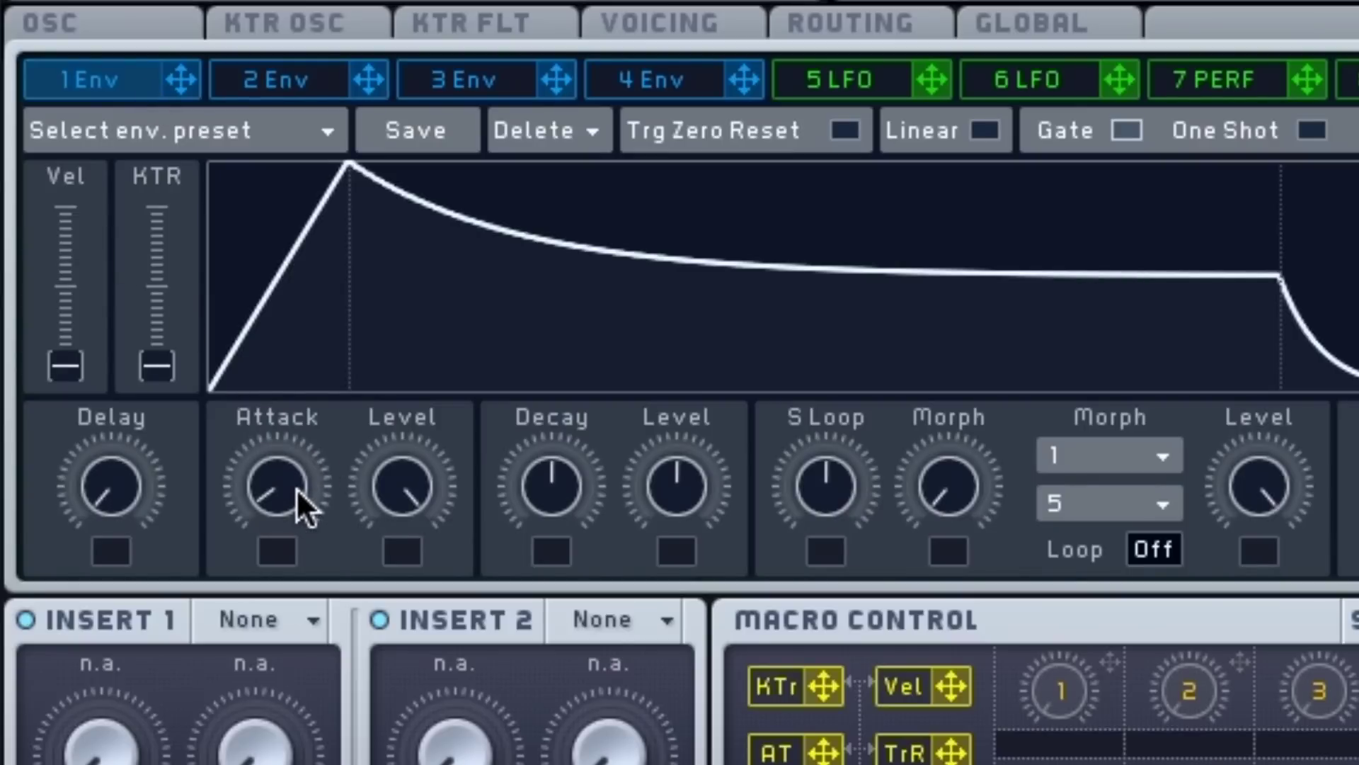
mouse_move(297, 487)
left_mouse_down()
mouse_move(294, 440)
mouse_move(292, 467)
left_mouse_up()
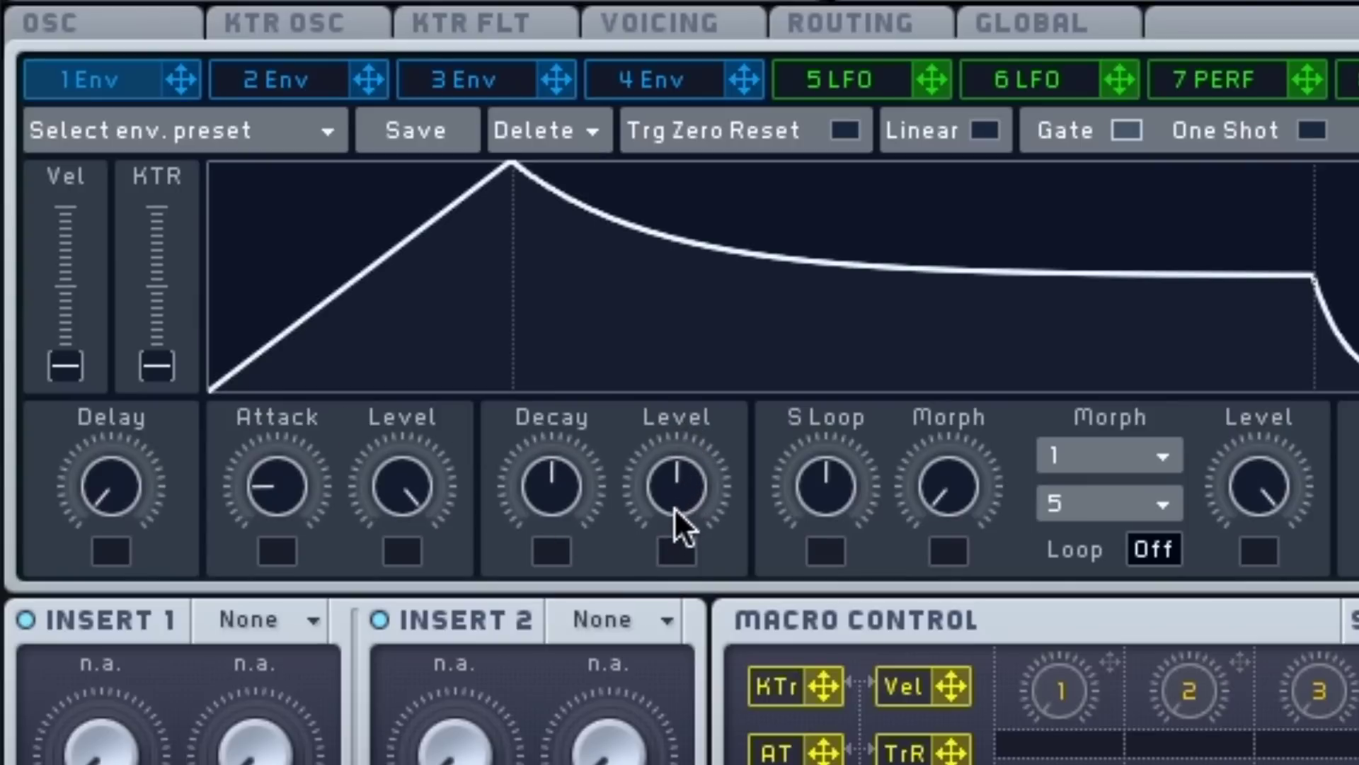
left_click_drag(677, 506, 650, 248)
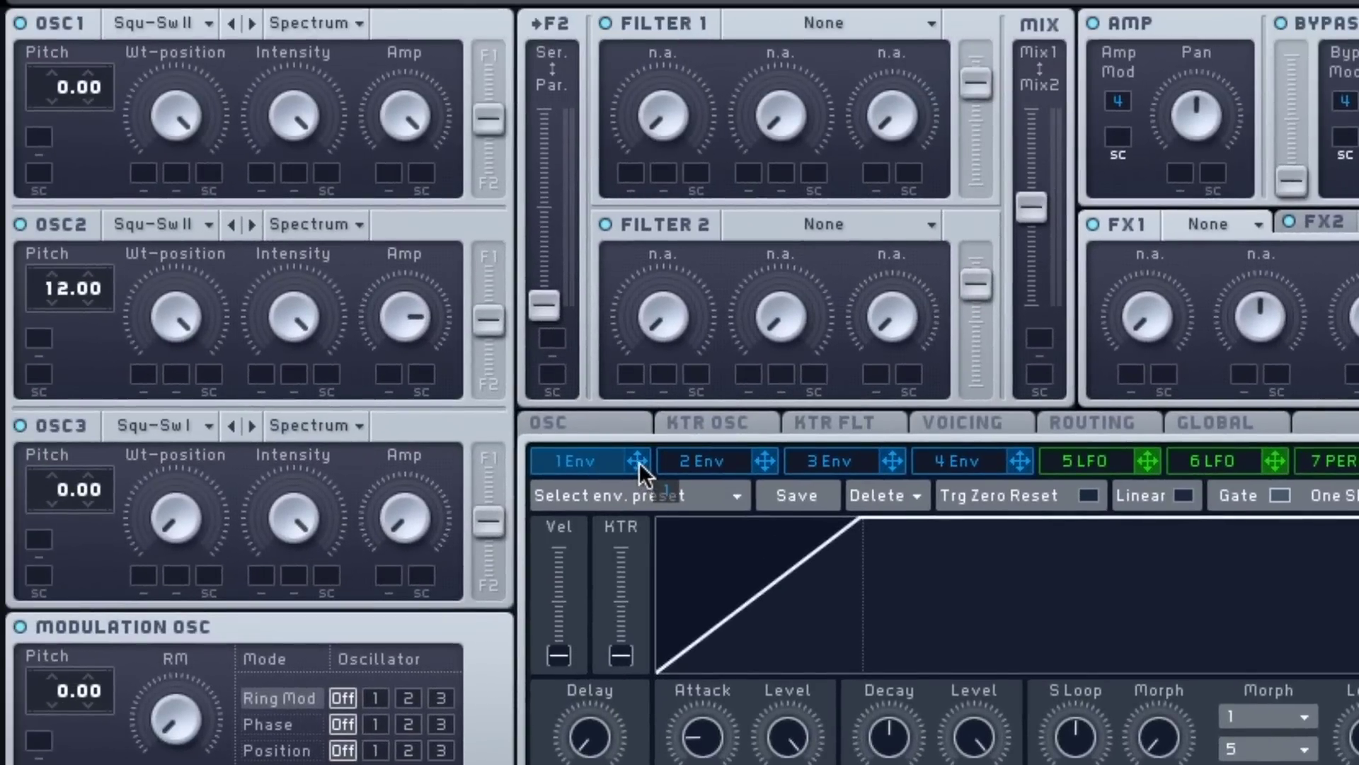
- Assign envelope 1 to oscillator 1 and 2 pitch mod slots, amounts raised to about 12.00
left_click_drag(638, 462, 74, 46)
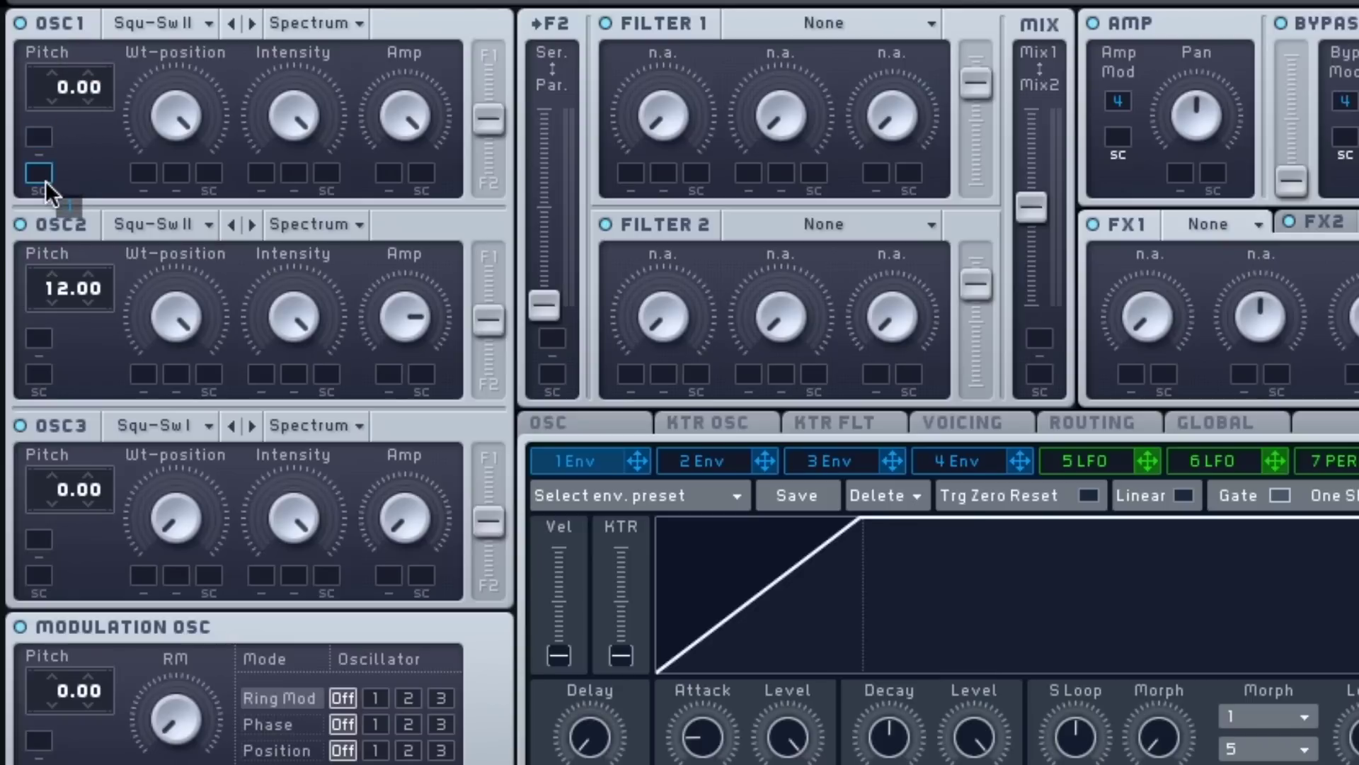
left_click_drag(46, 176, 46, 176)
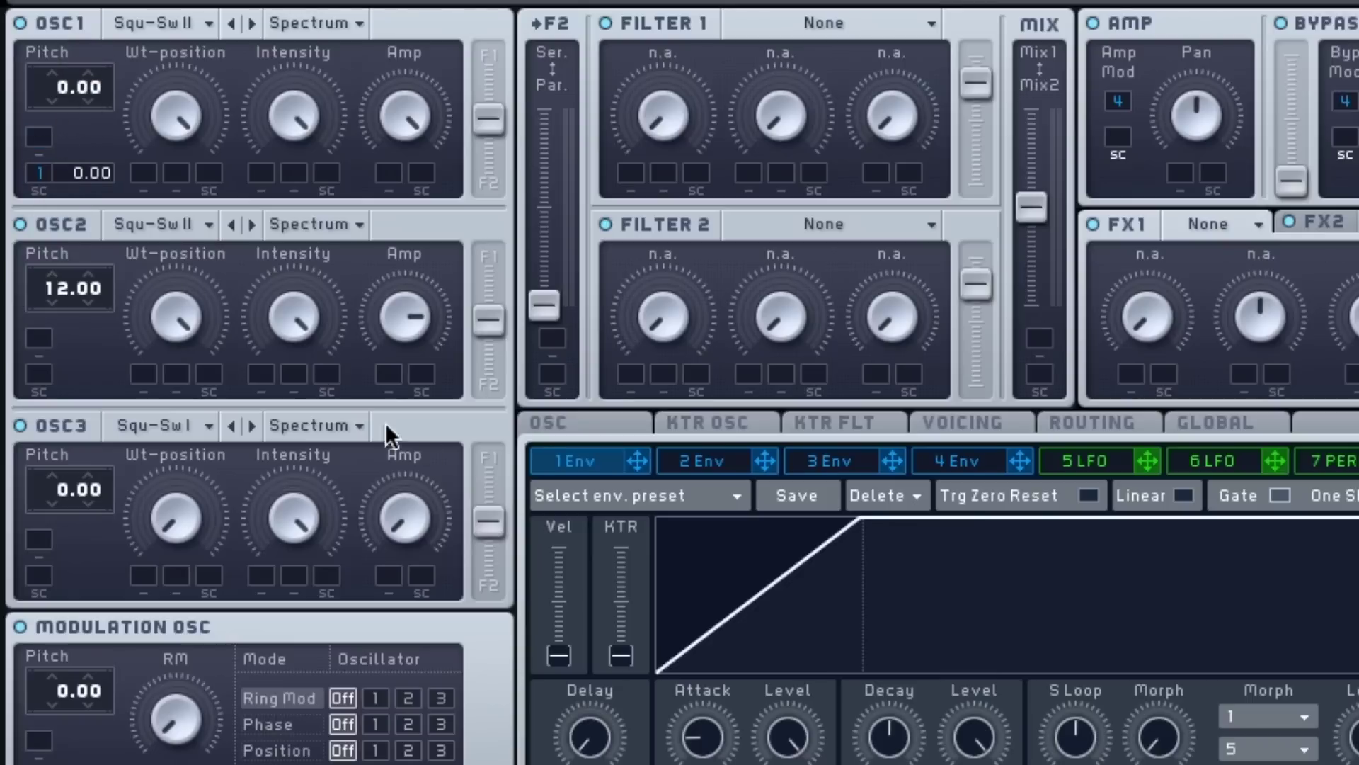
left_click_drag(629, 460, 41, 377)
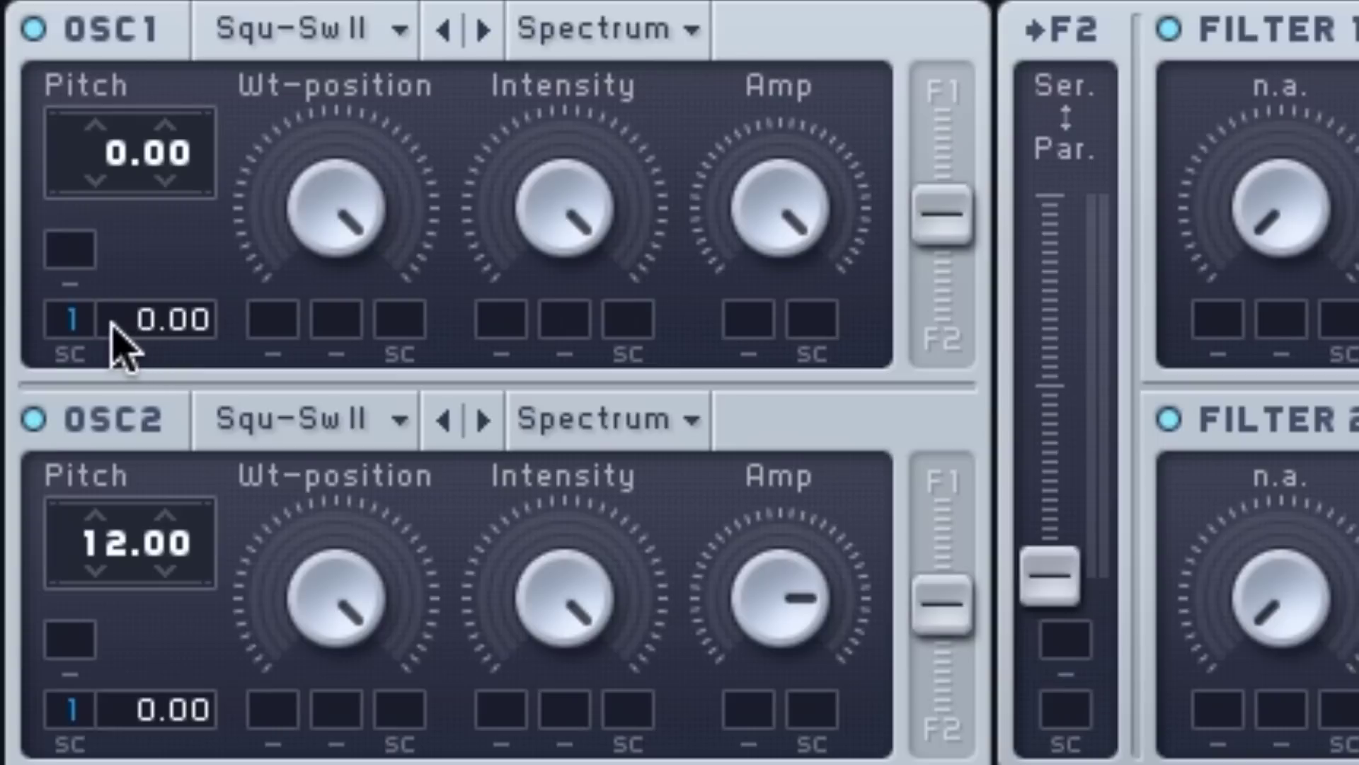
left_click(112, 324)
left_click_drag(112, 325, 101, 252)
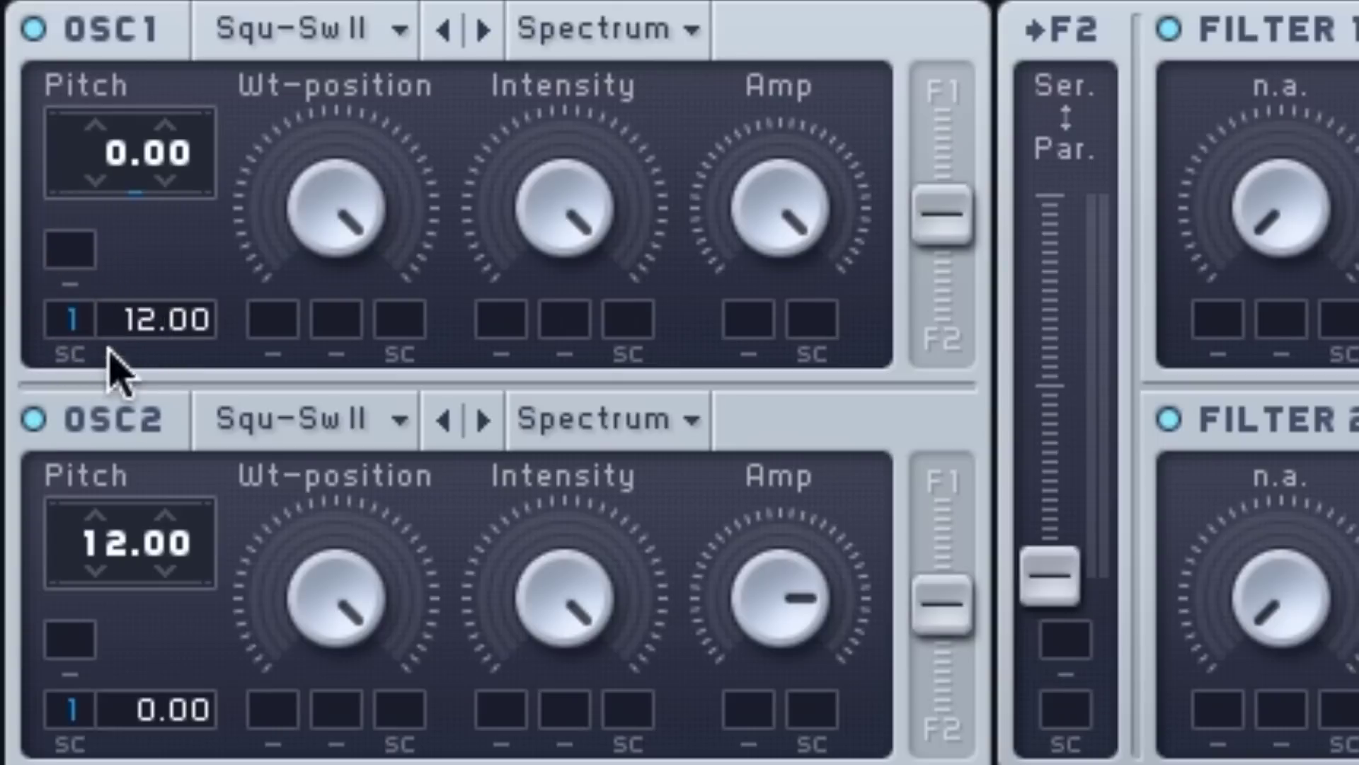
left_click_drag(121, 715, 106, 632)
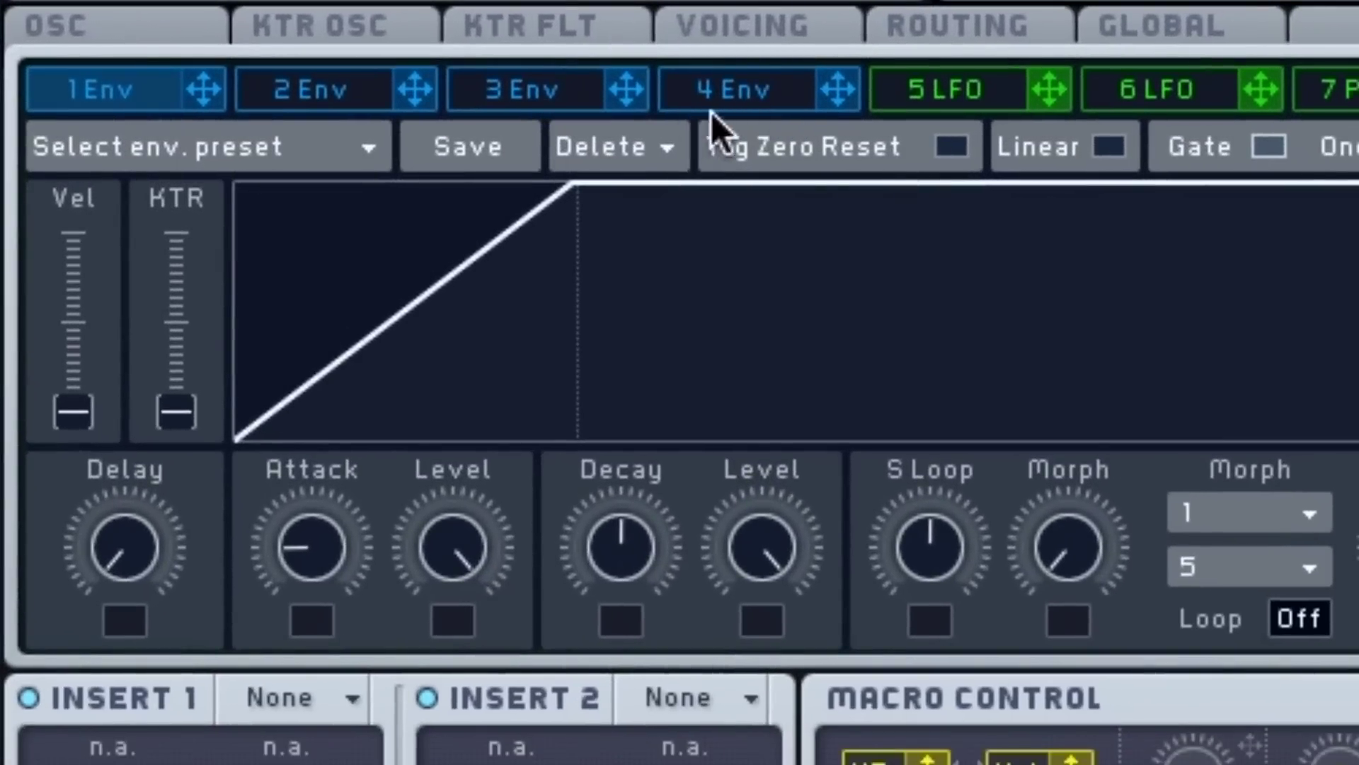
- Shorten envelope 4's attack and decay, then show the Voicing page
left_click(787, 95)
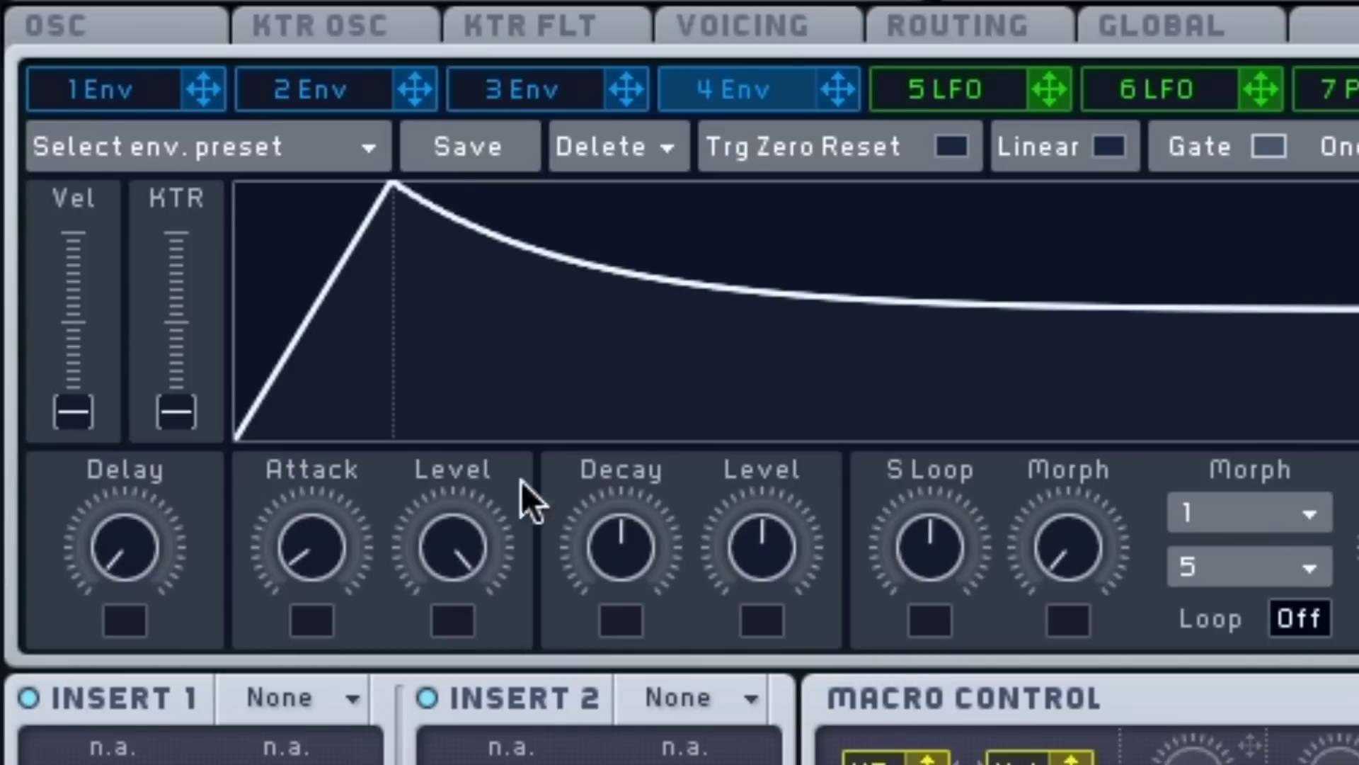
left_click(317, 535)
left_click_drag(316, 548, 321, 645)
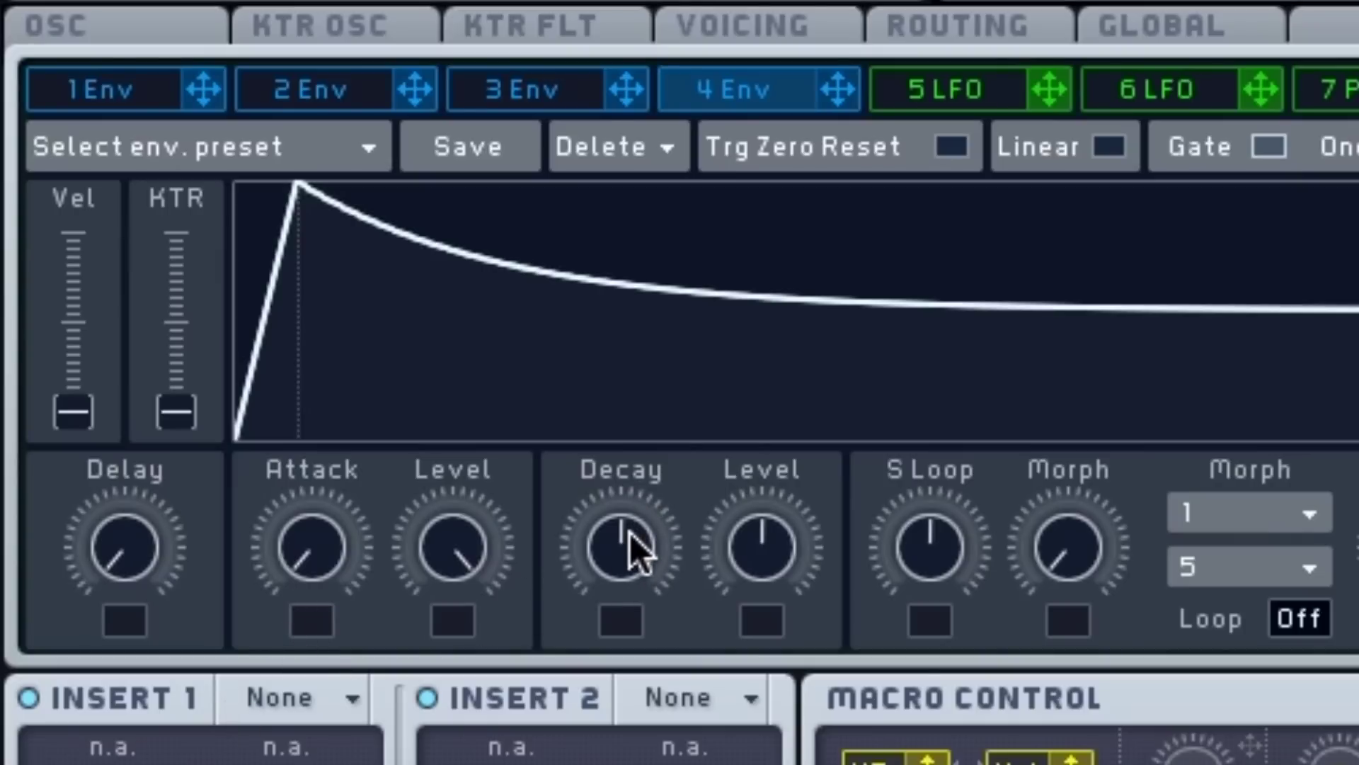
left_click_drag(630, 532, 638, 587)
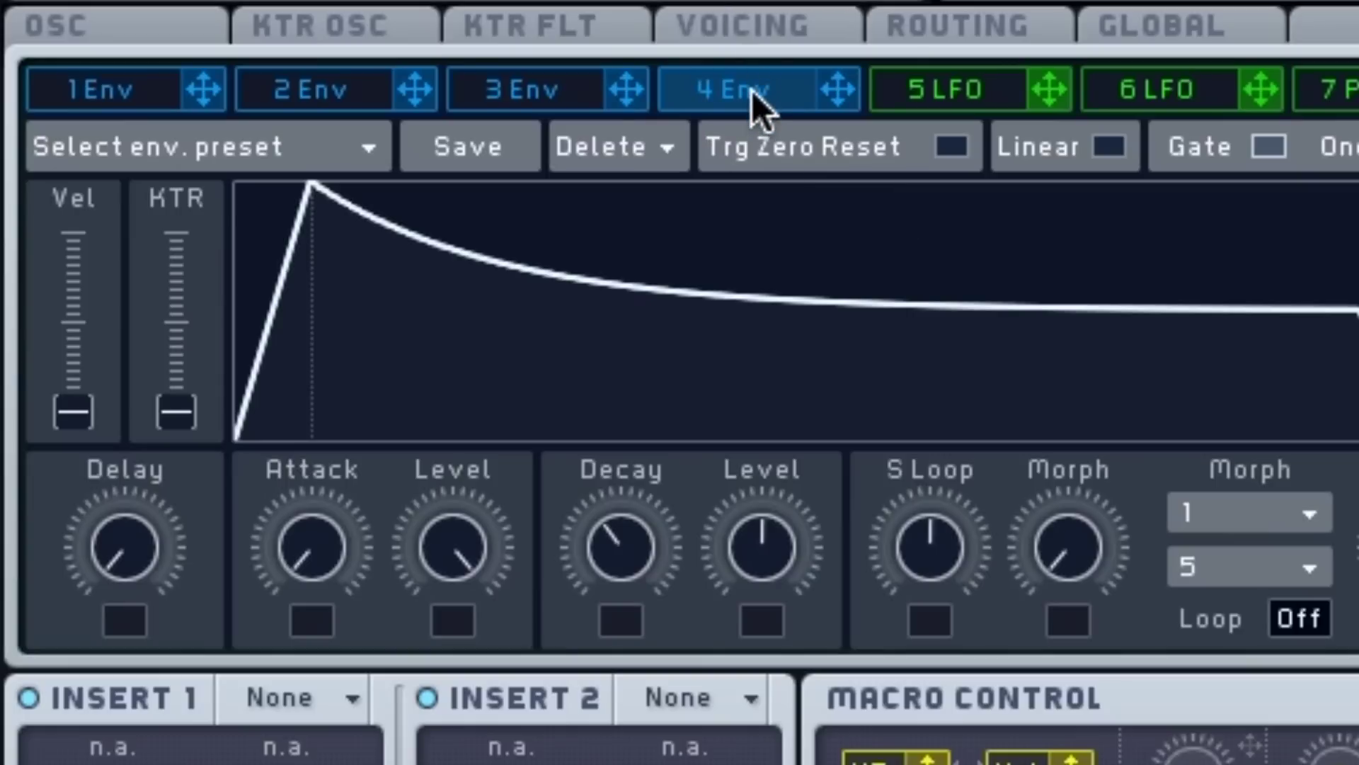
left_click(836, 22)
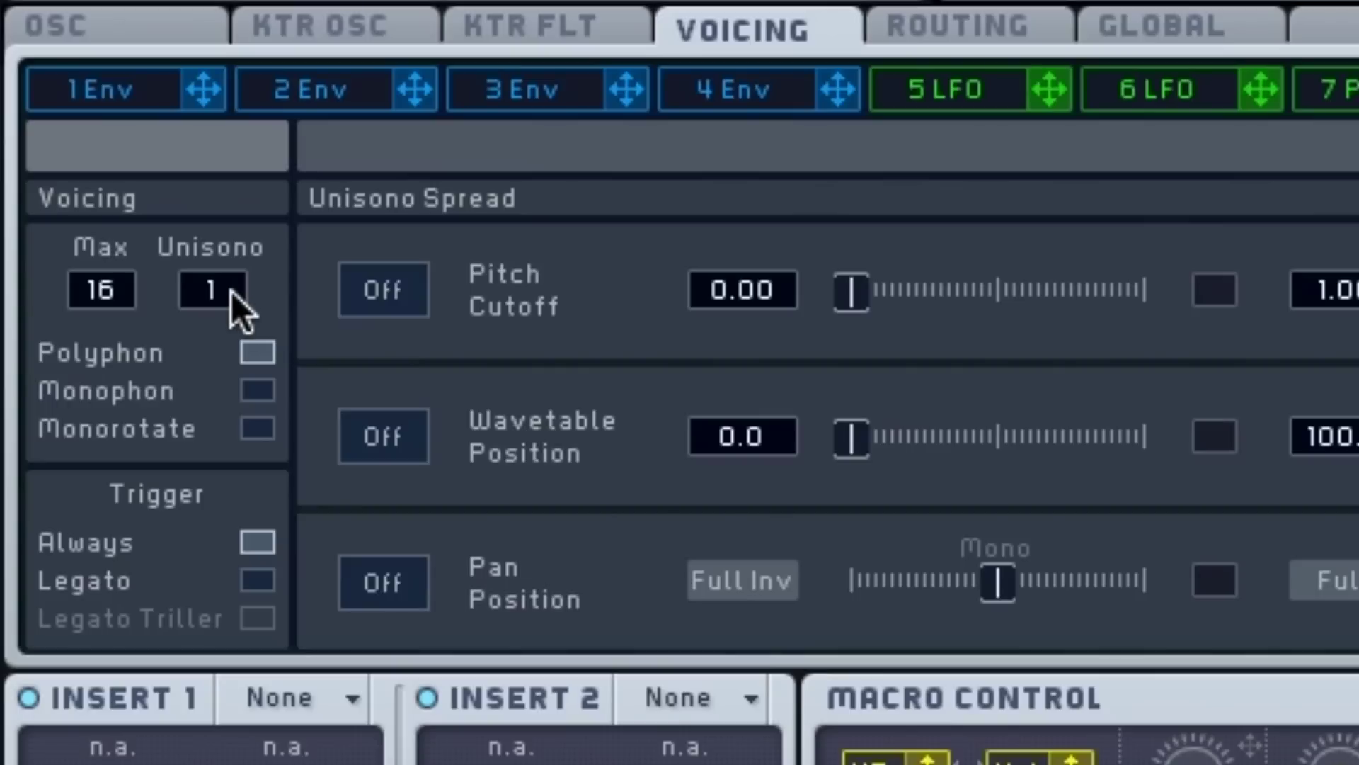
- Set Unisono to 6 voices, turn Pitch/Cutoff spread on, and nudge its amount slider right
left_click_drag(231, 292, 250, 218)
left_click(415, 291)
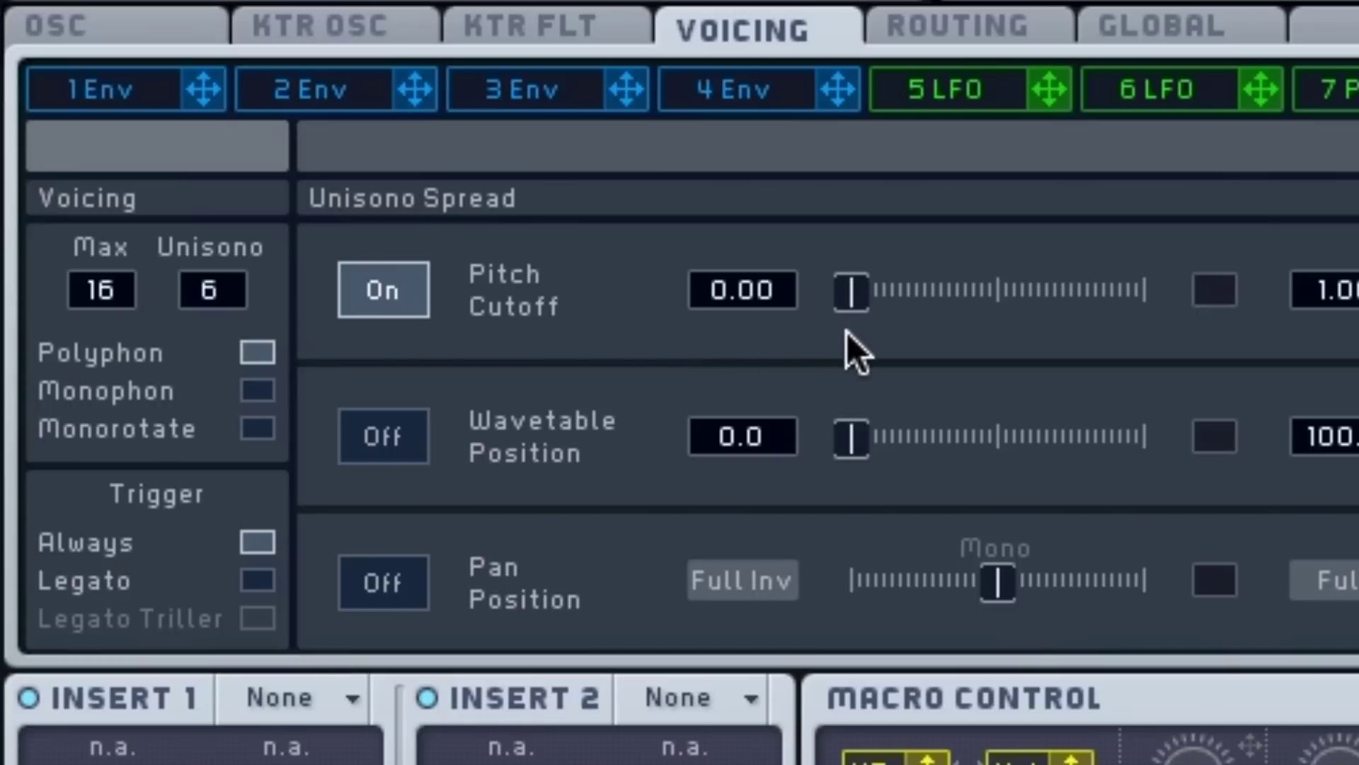
left_click(857, 302)
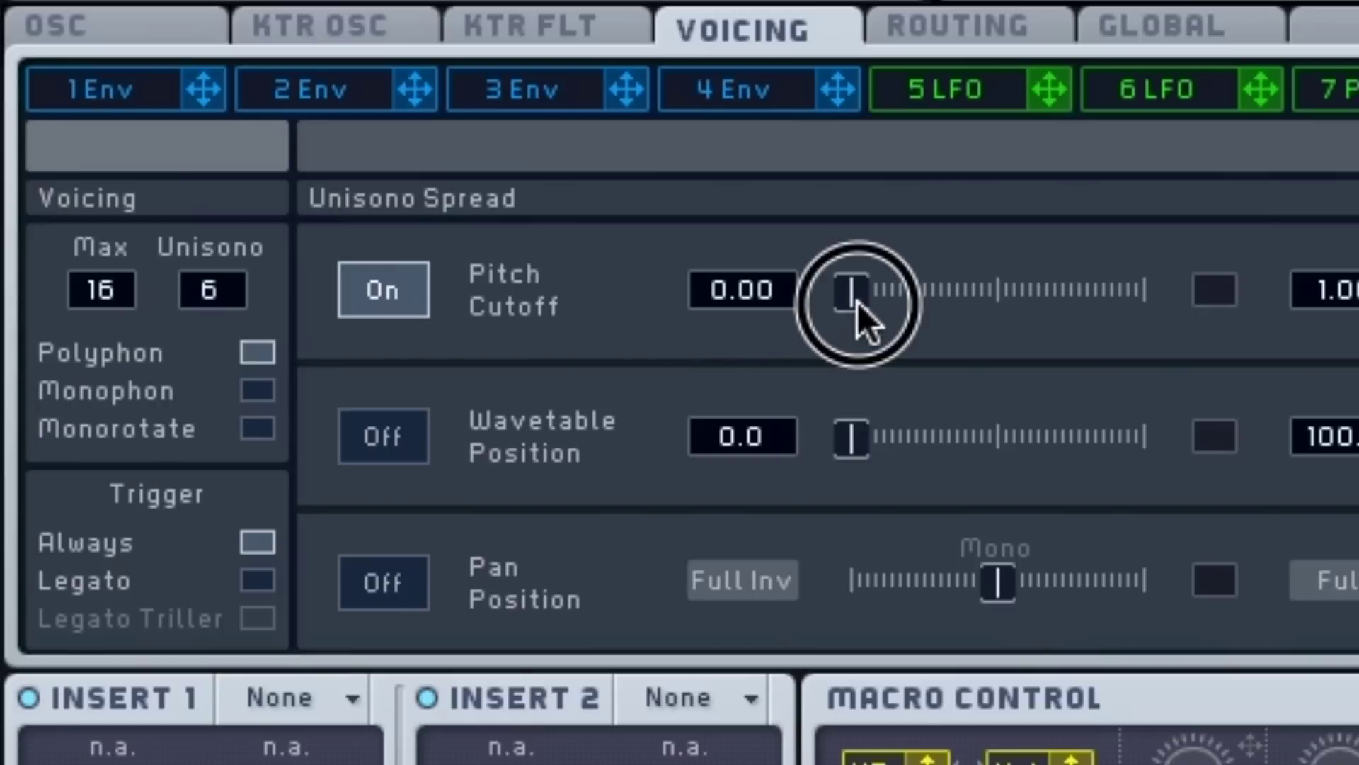
left_click_drag(856, 303, 874, 303)
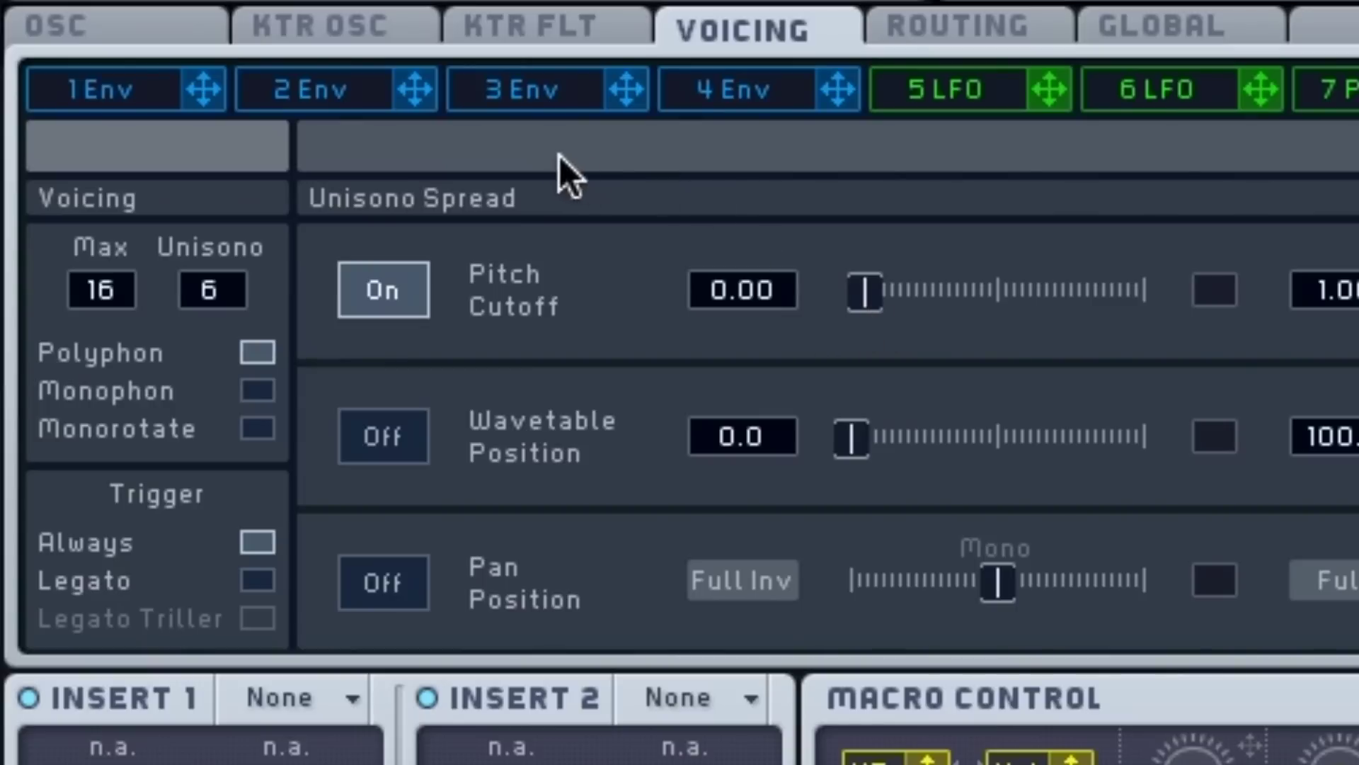
- Set the pitchbend range to 12.00 up and -12.00 down on the OSC page
left_click(169, 23)
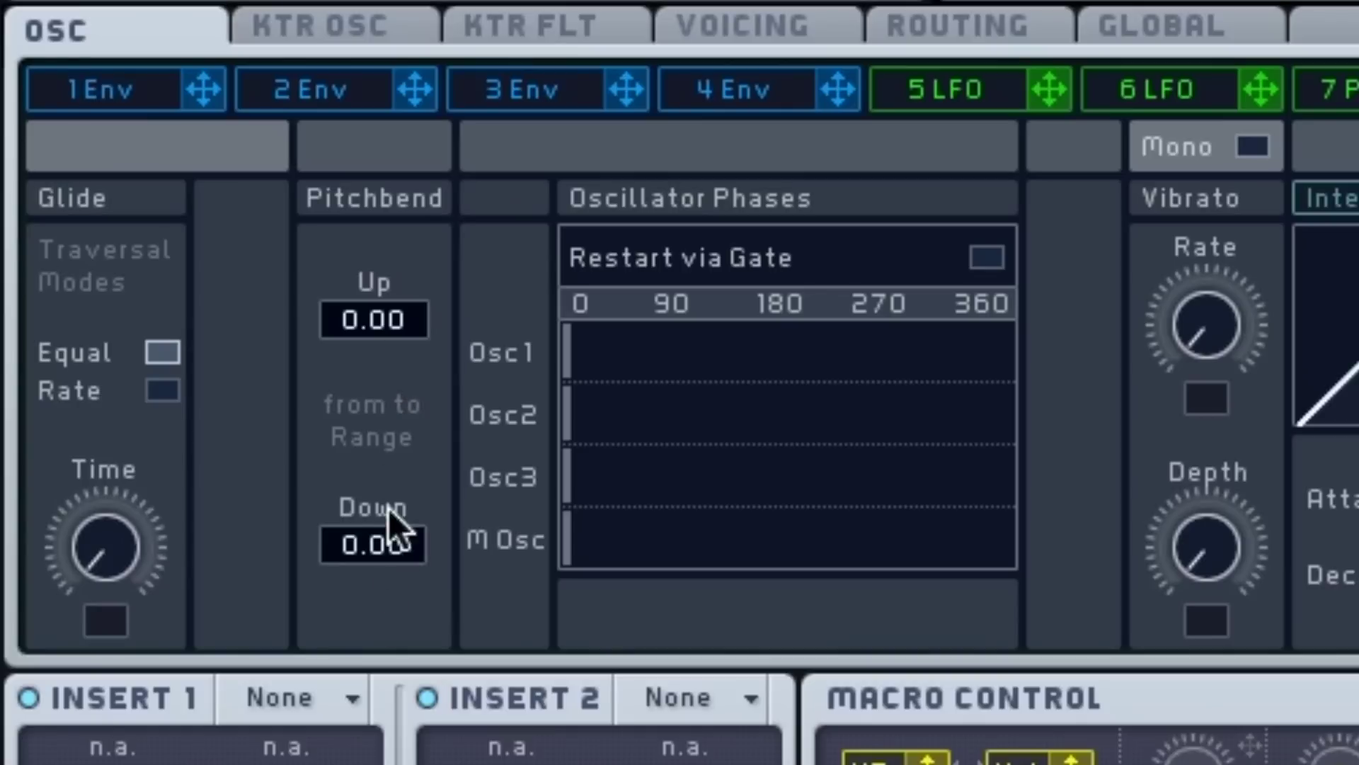
mouse_move(328, 322)
left_mouse_down()
mouse_move(318, 335)
mouse_move(326, 297)
mouse_move(313, 303)
left_mouse_up()
left_click_drag(331, 540, 328, 551)
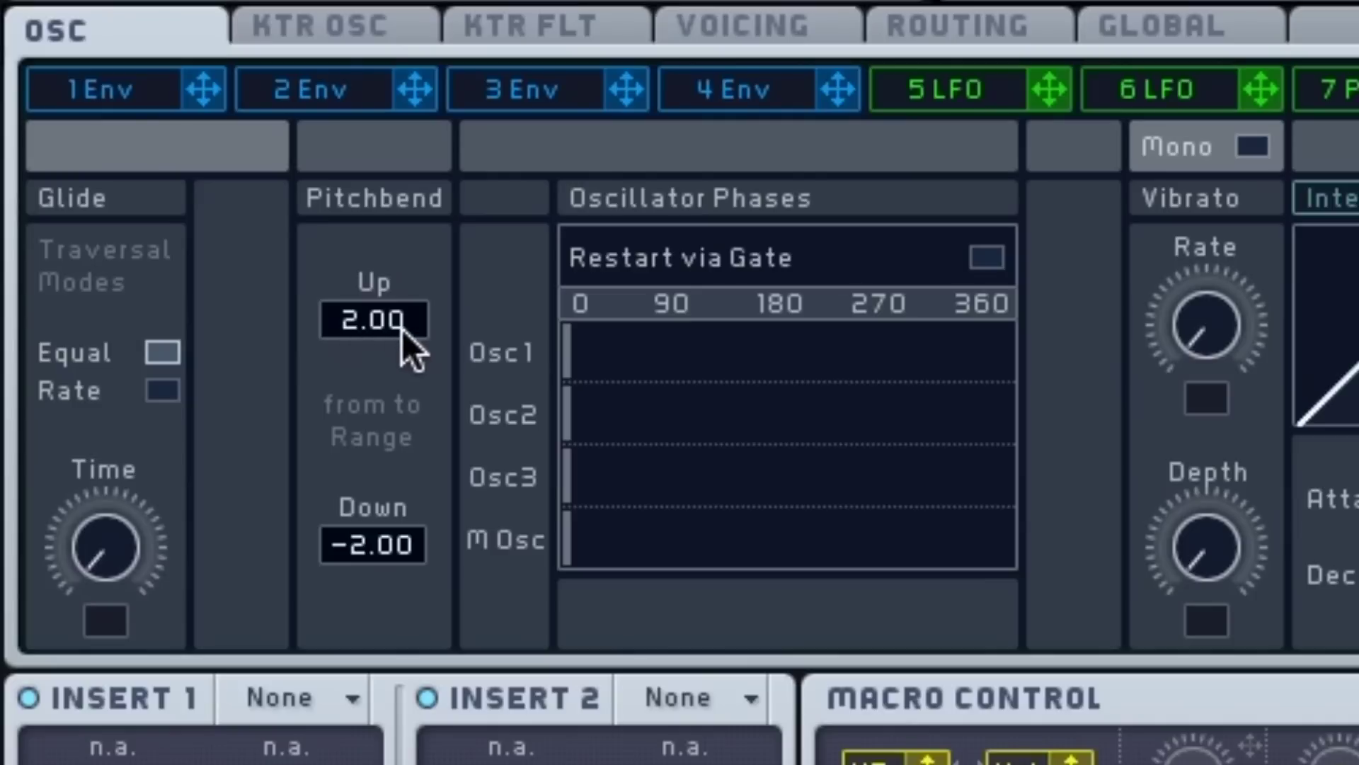
left_click_drag(357, 330, 410, 276)
left_click_drag(358, 542, 364, 592)
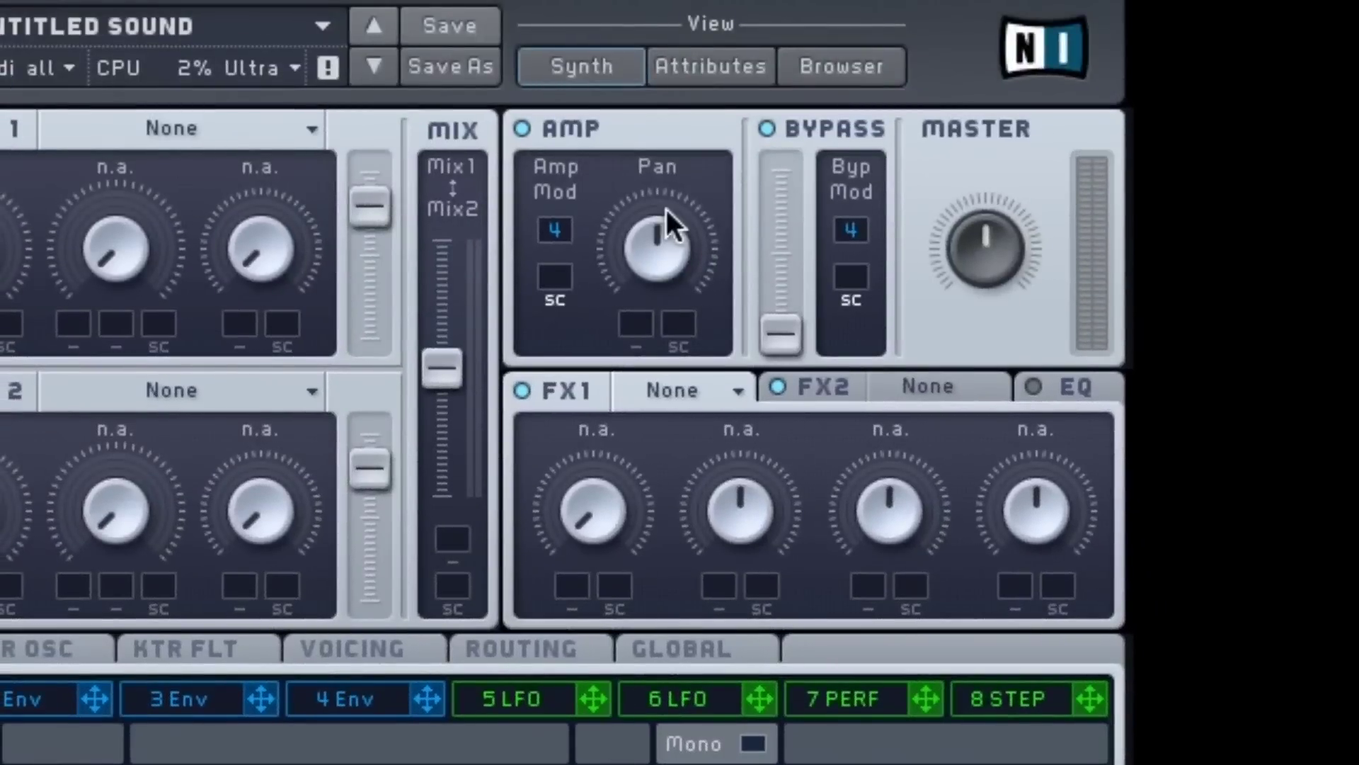
- In Attributes, assign macro 1's MIDI CC to 1.Modulation Wheel
left_click(724, 68)
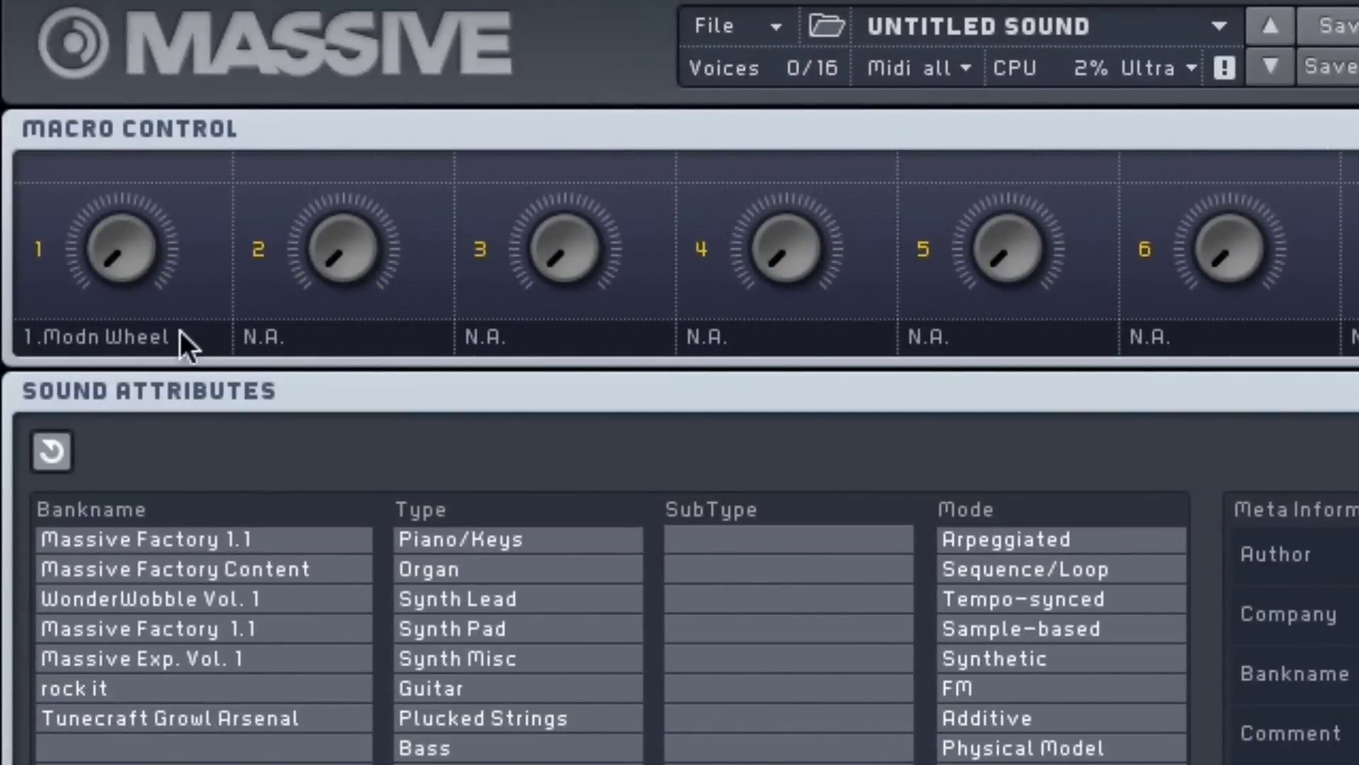
left_click(179, 331)
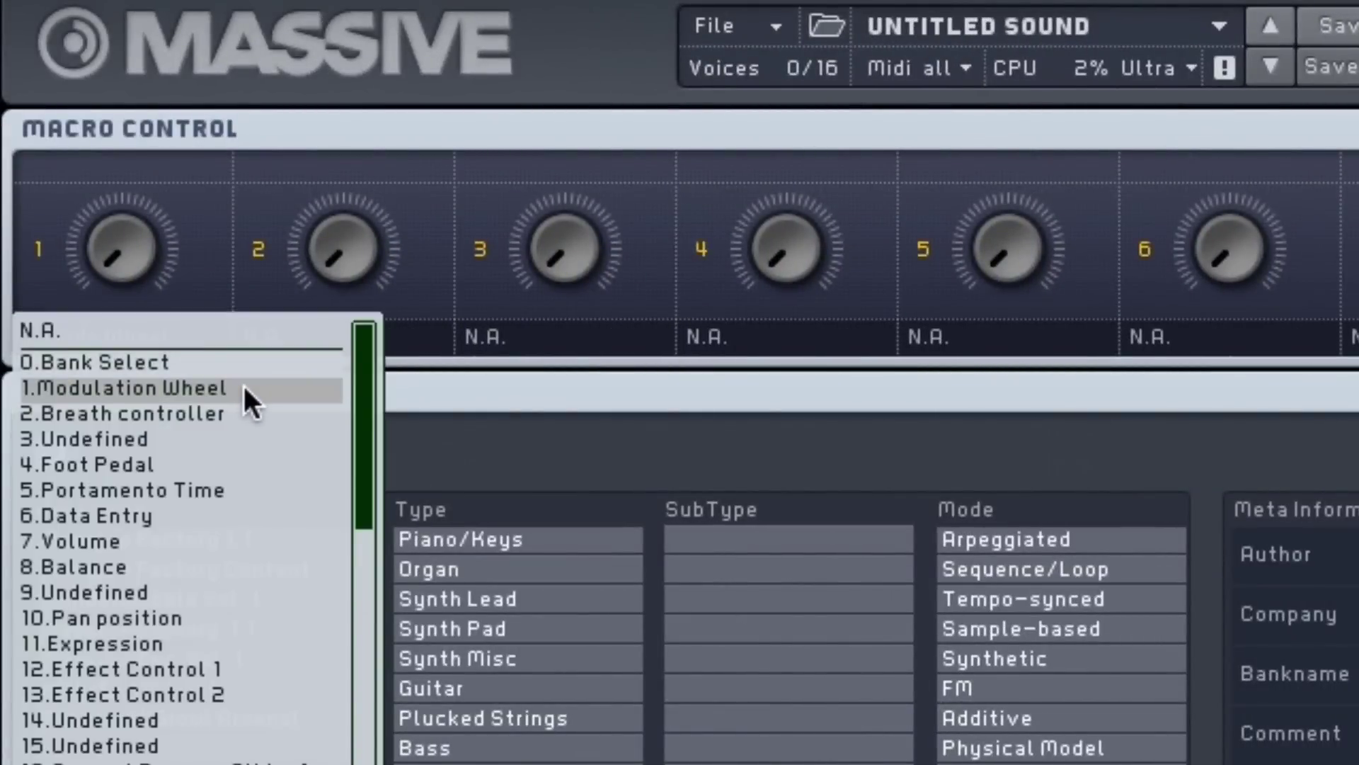
left_click(243, 388)
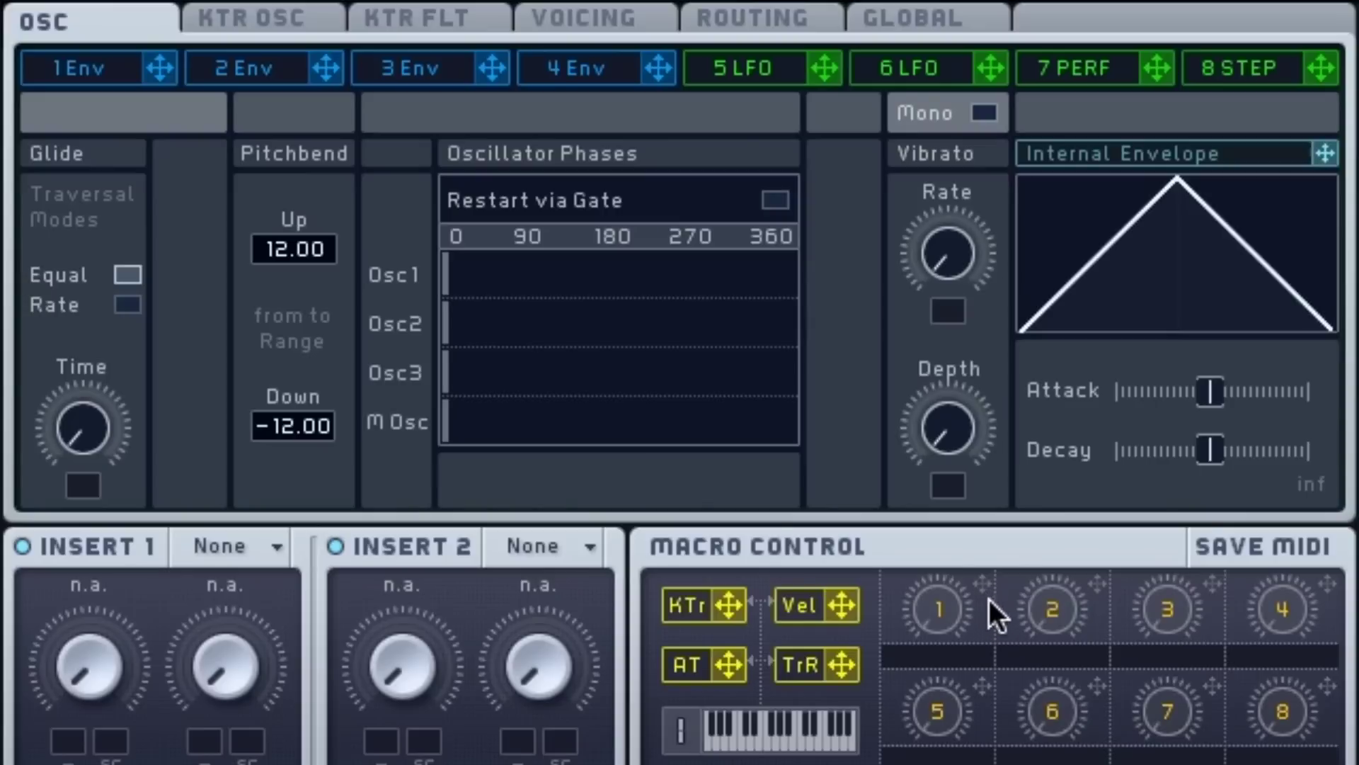
- Route macro 1 to vibrato depth and rate, raise both amounts, and turn off vibrato mono
left_click_drag(987, 582, 951, 489)
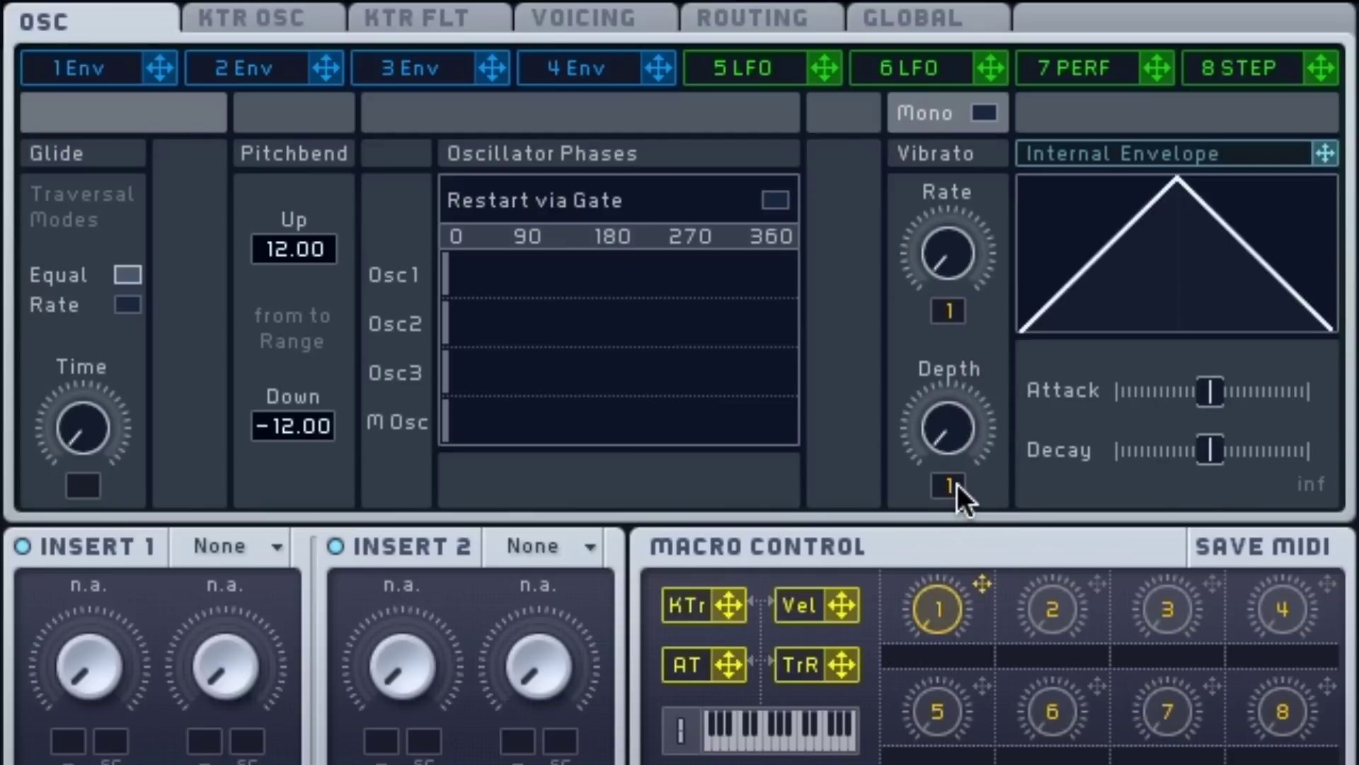
left_click_drag(957, 483, 963, 277)
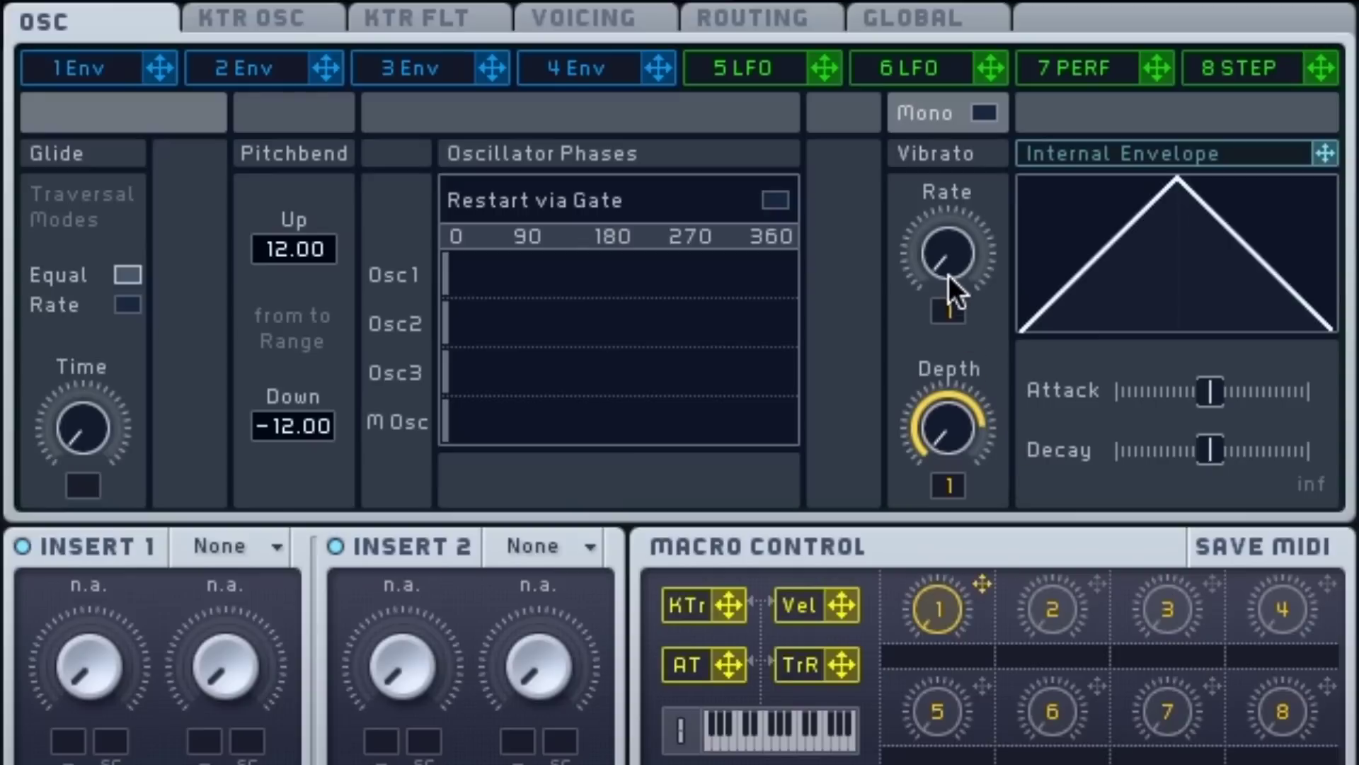
left_click_drag(959, 255, 952, 90)
left_click_drag(959, 312, 959, 262)
left_click(989, 109)
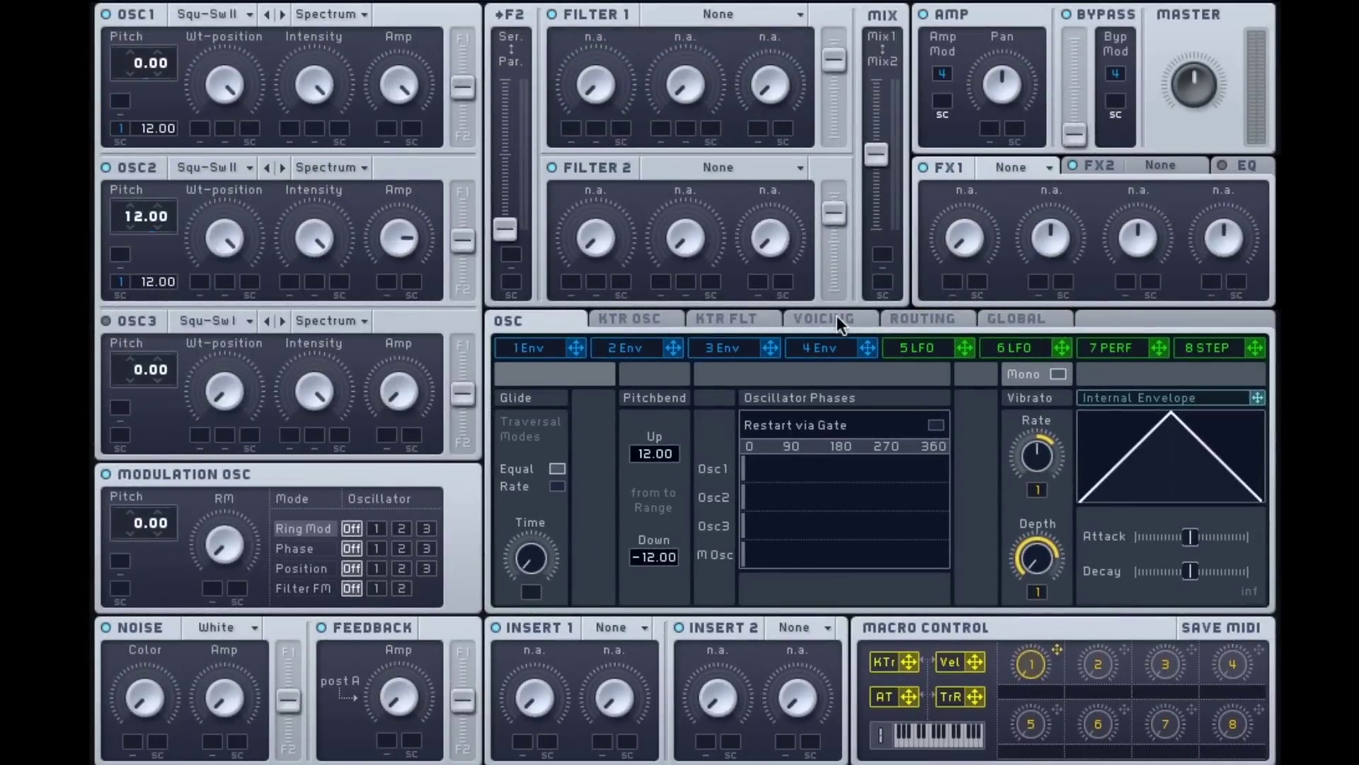
- Show the VOICING panel with the 6-voice unison pitch/cutoff spread settings
left_click(860, 320)
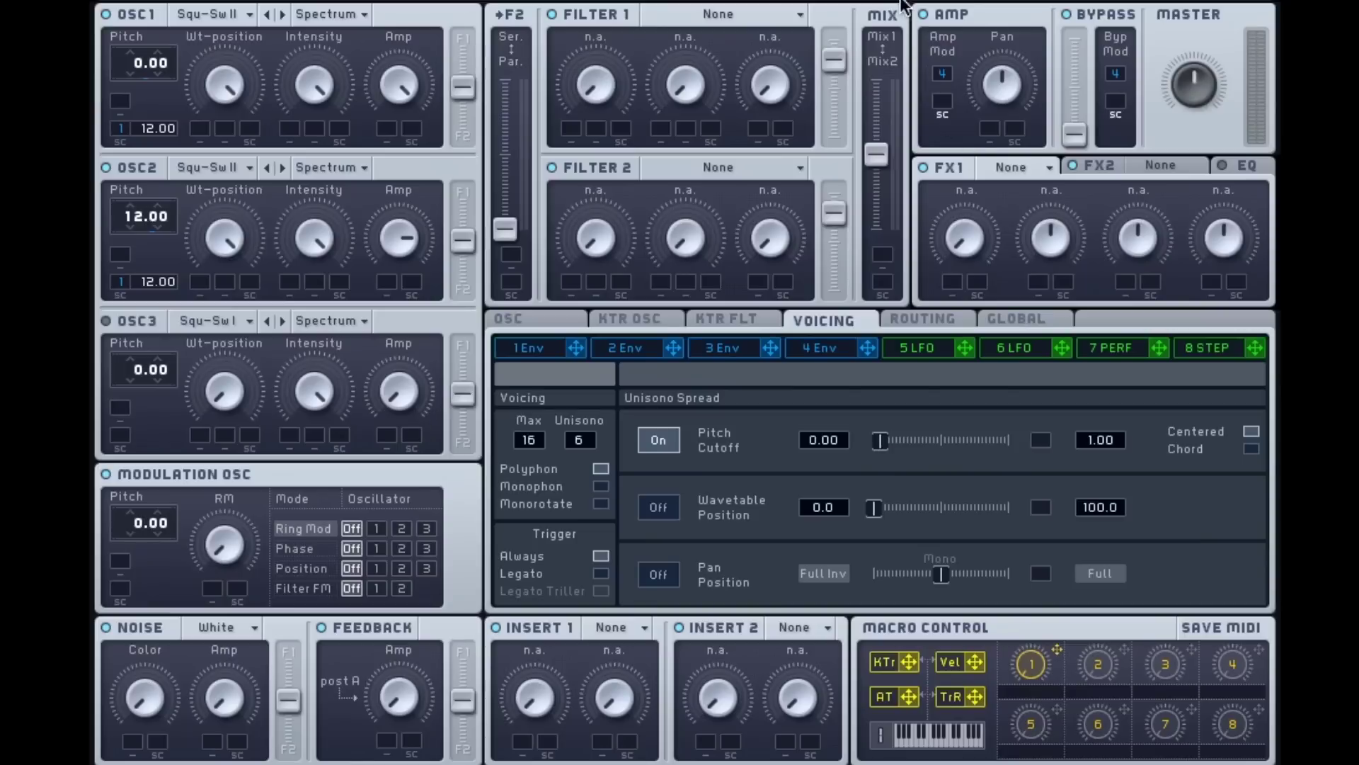
- Save the patch as 'Eurobeat StartingBrass2' with a new MassivePatch tag
key("super+s")
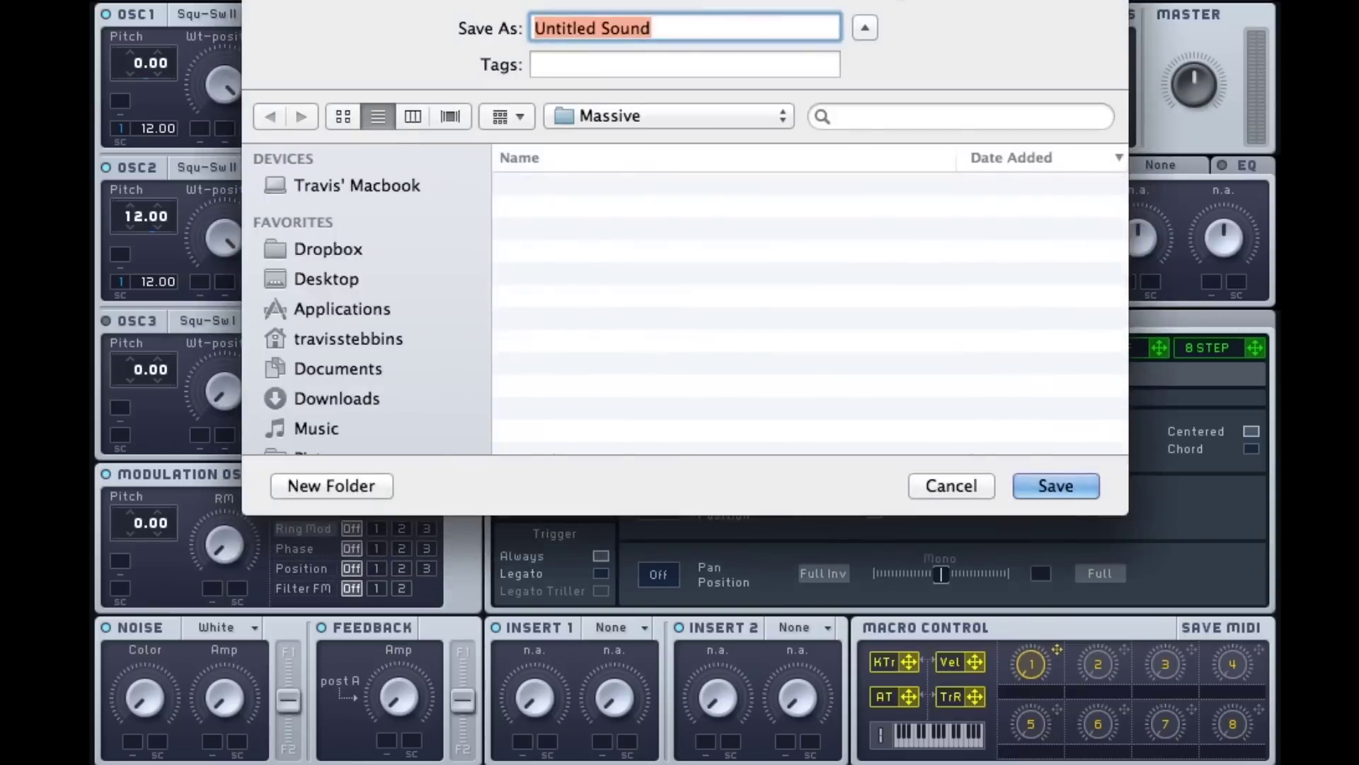
type("Eurobeat Sar")
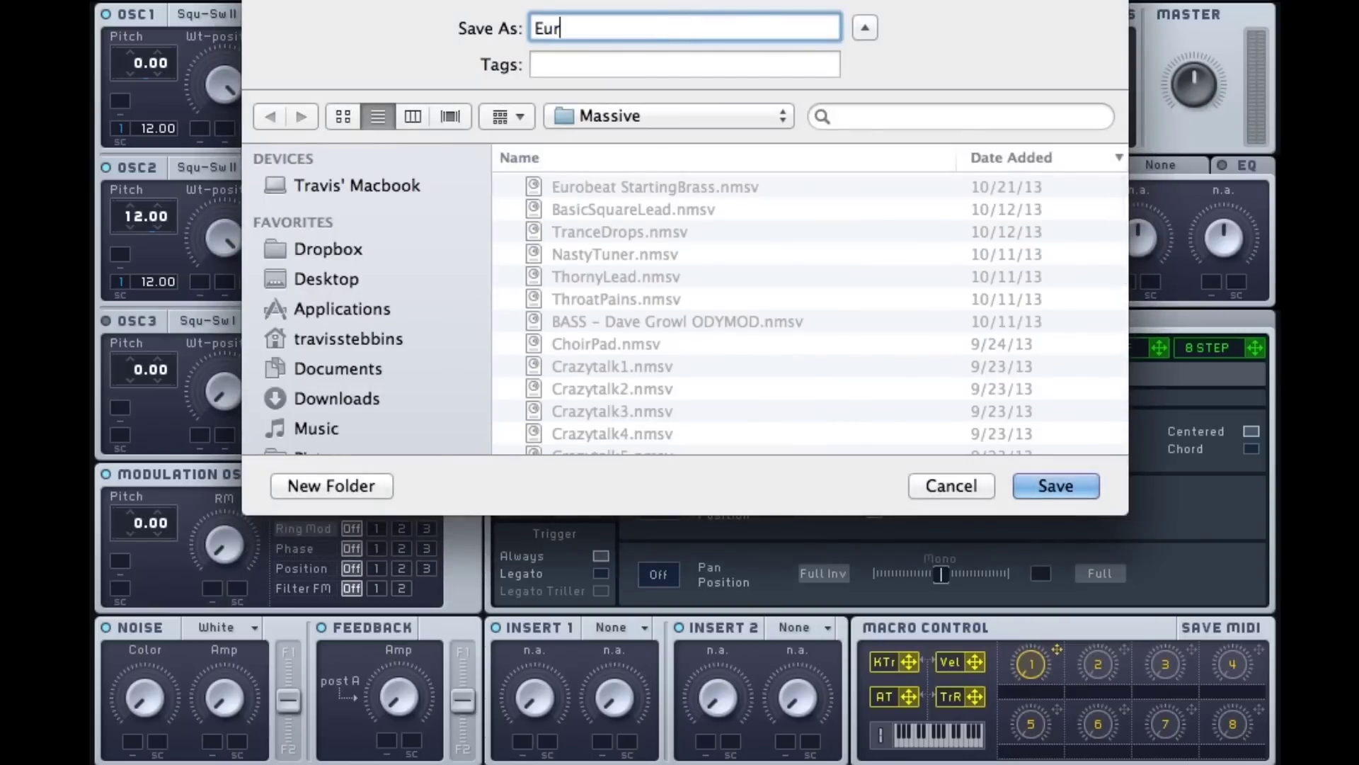
key("BackSpace")
key("BackSpace")
type("tartingBrass2")
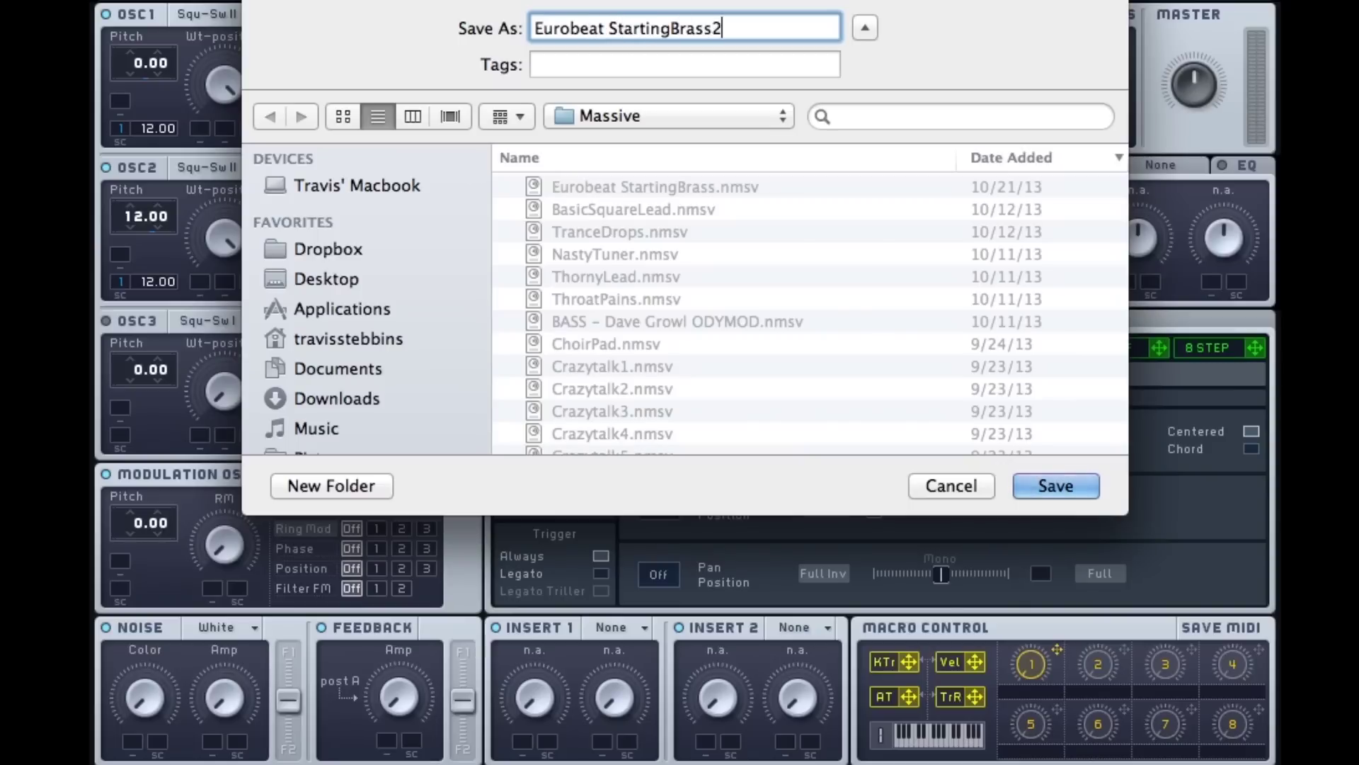
left_click(767, 63)
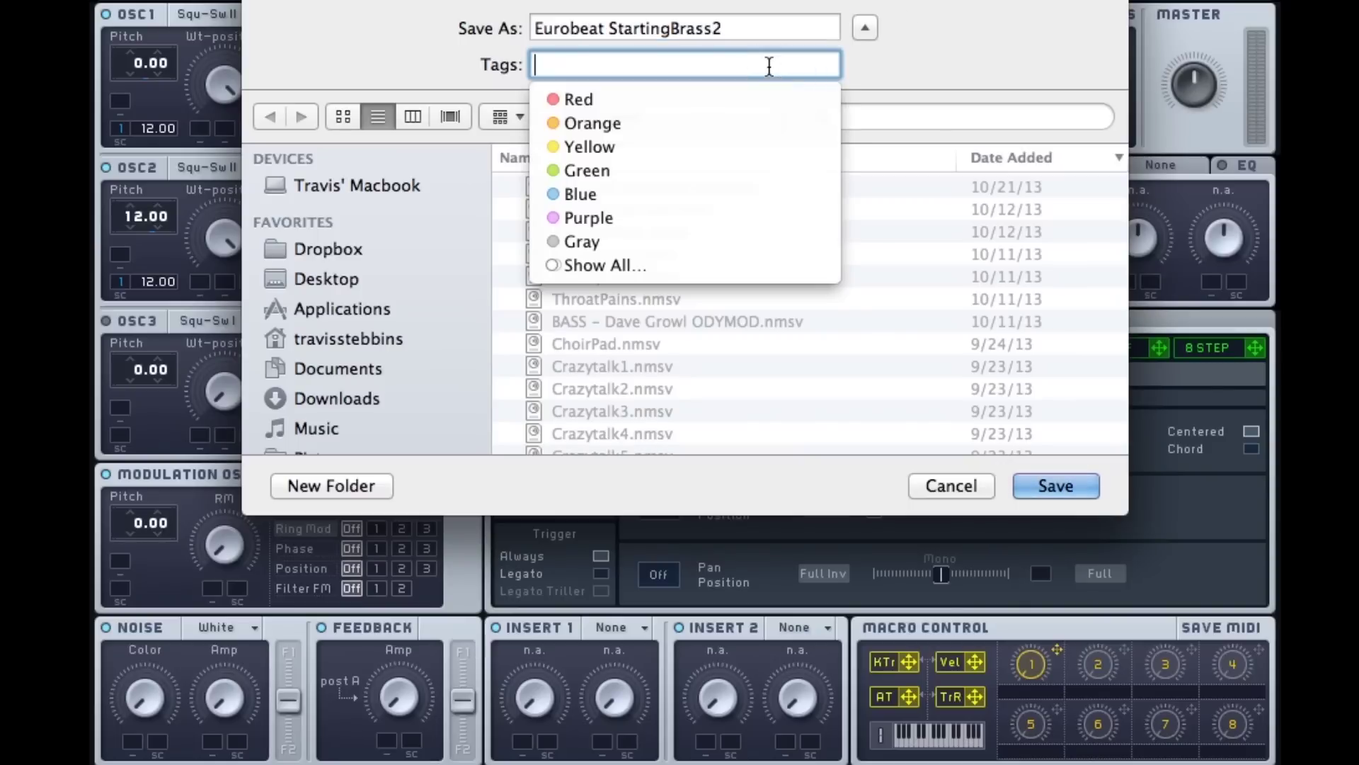
type("Massive")
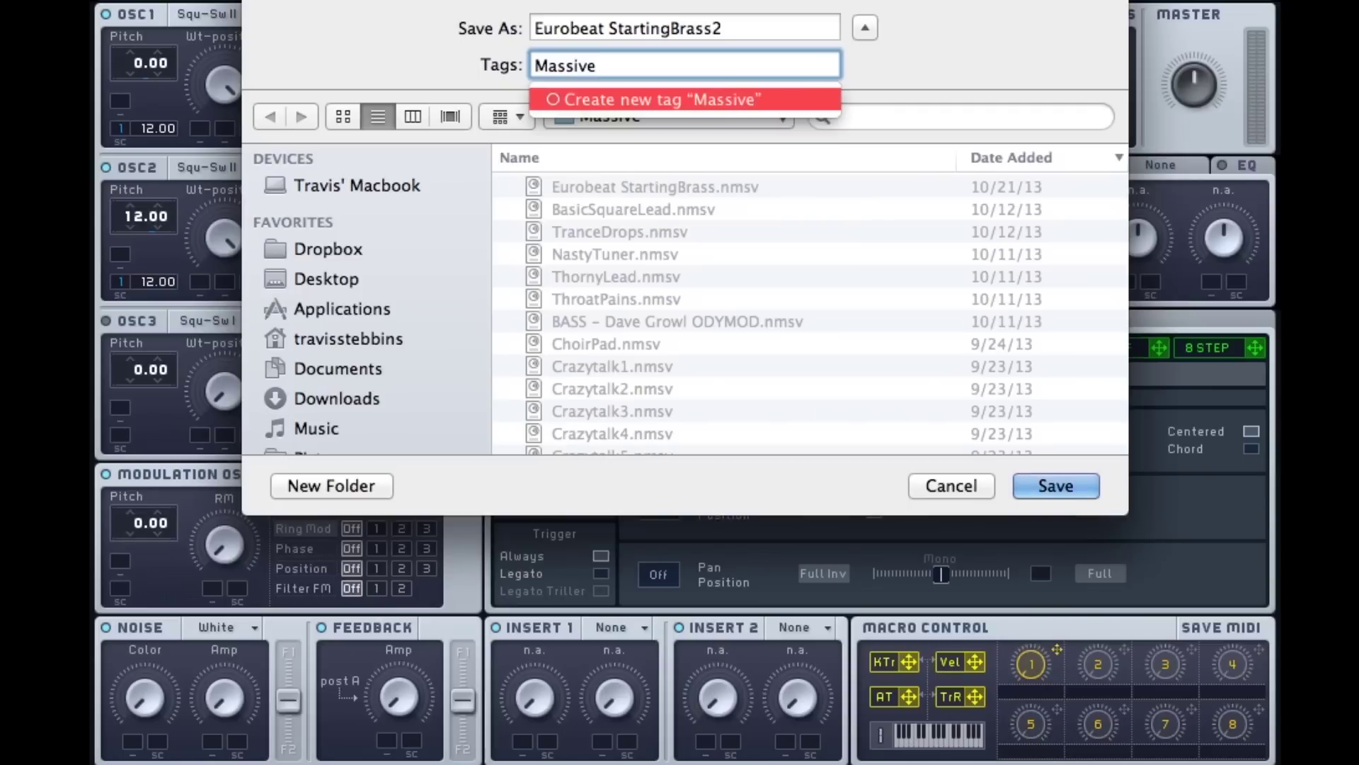
type("Patch")
left_click(657, 94)
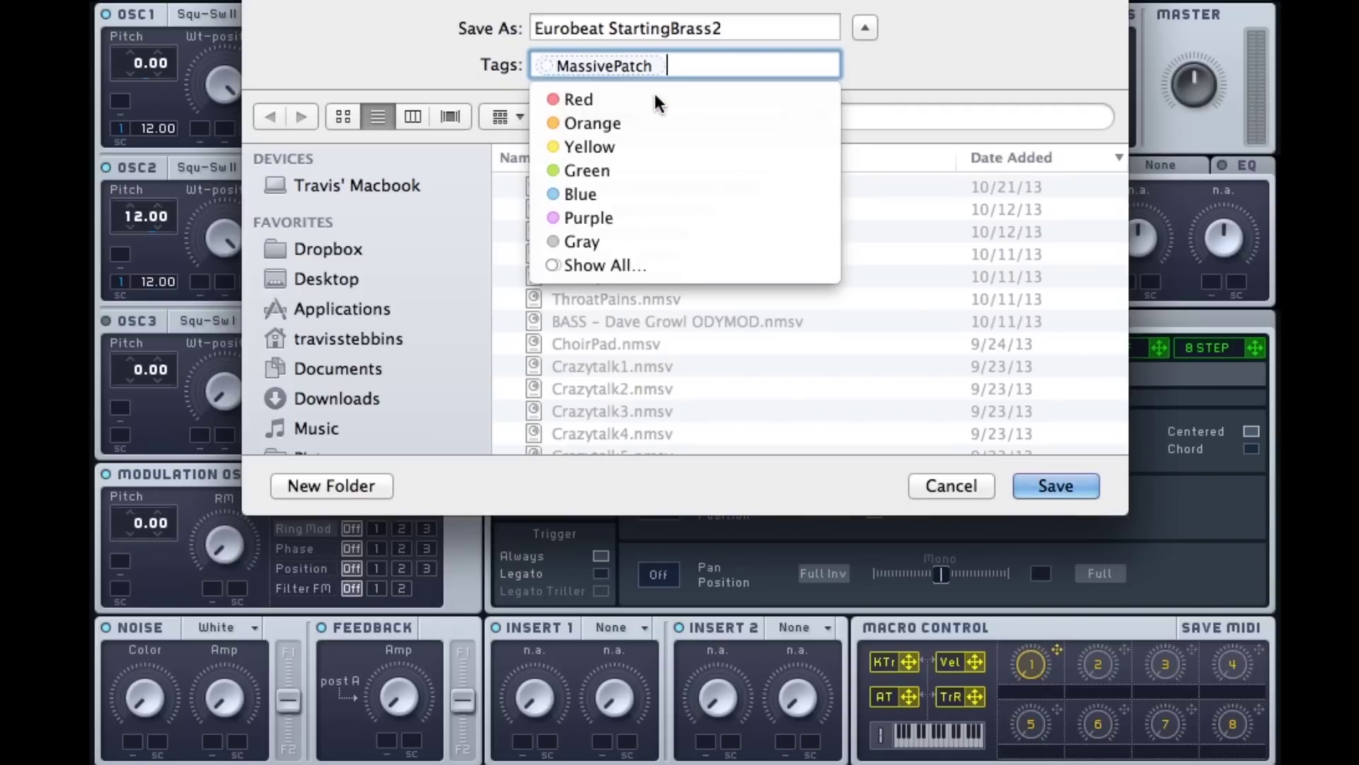
left_click(1057, 482)
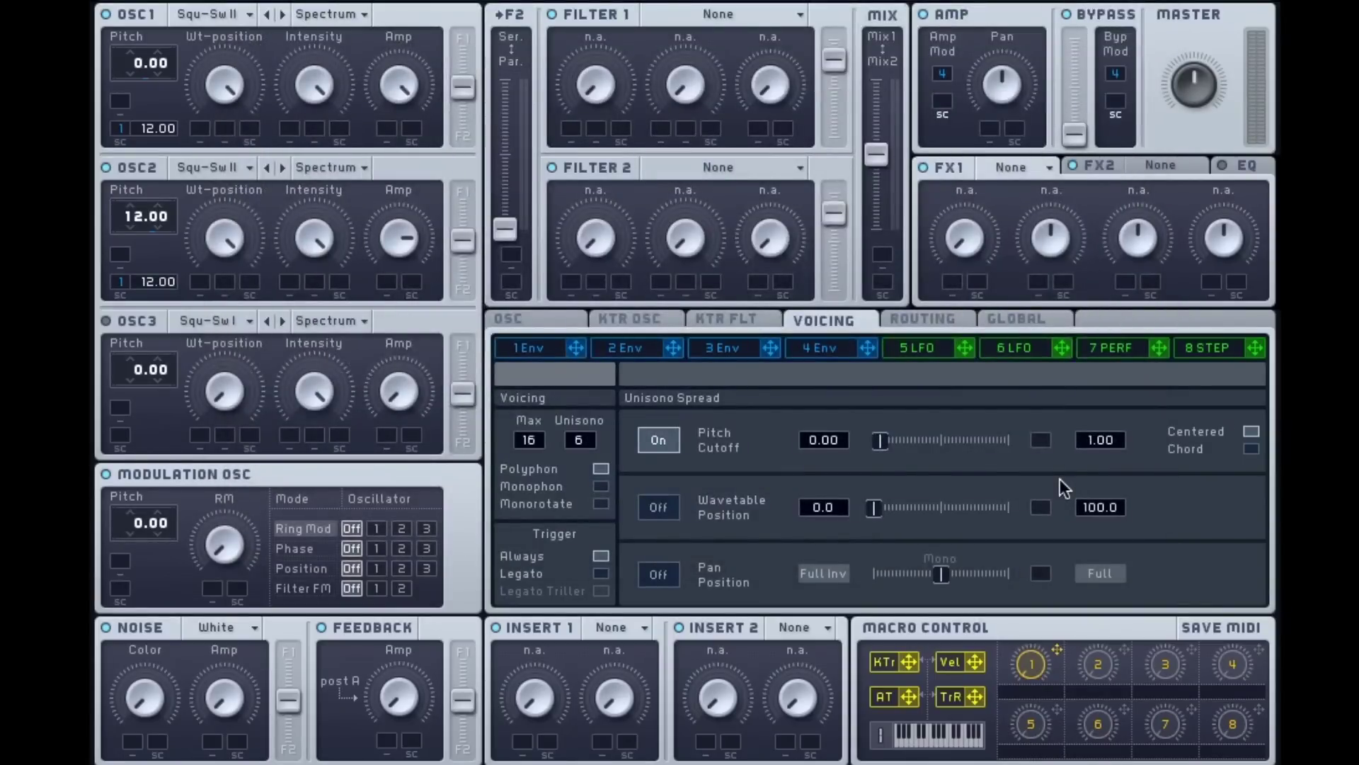